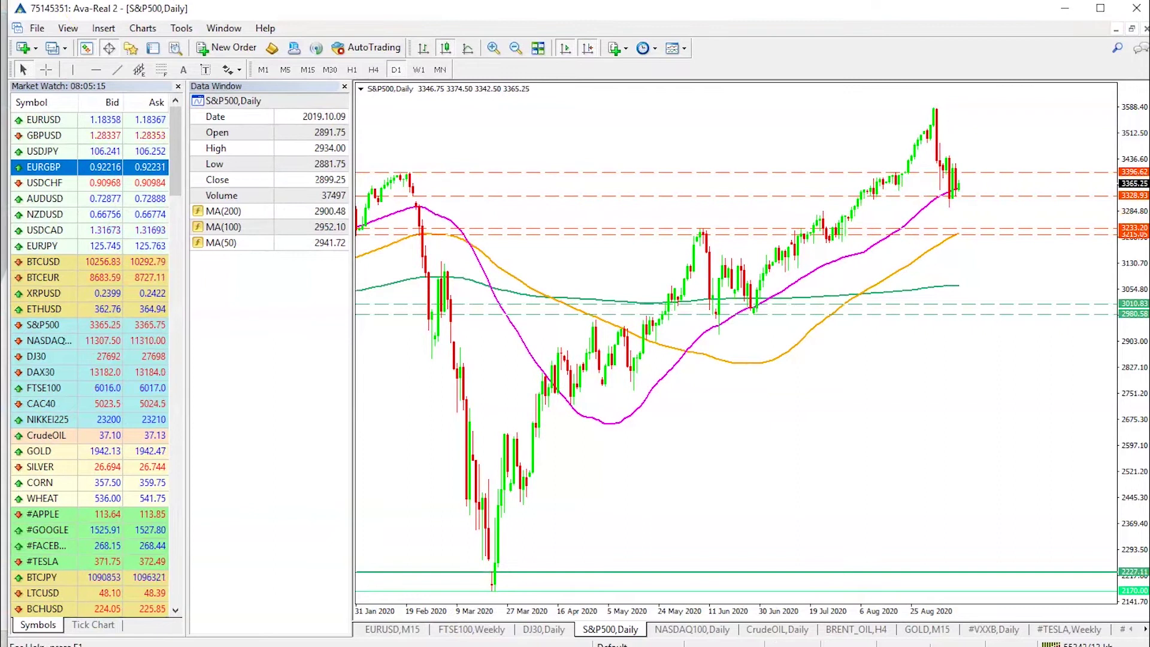
- Open the NASDAQ100 daily chart and zoom in one level on the recent candles
{"action": "left_click", "coordinate": [687, 629]}
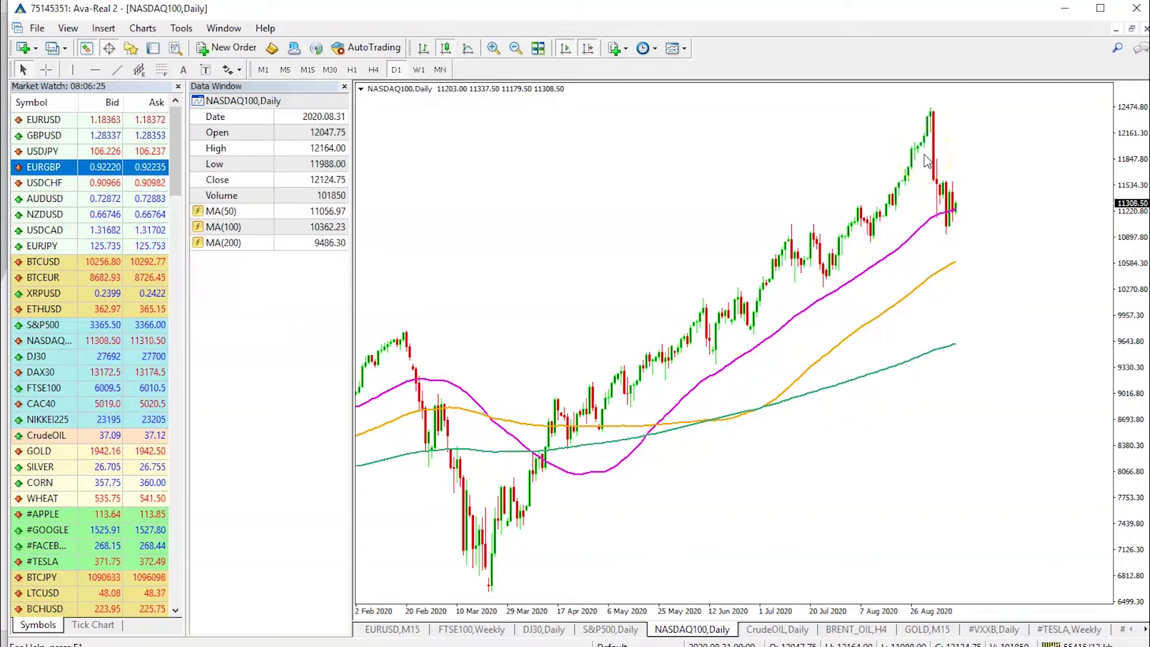
{"action": "mouse_move", "coordinate": [956, 212]}
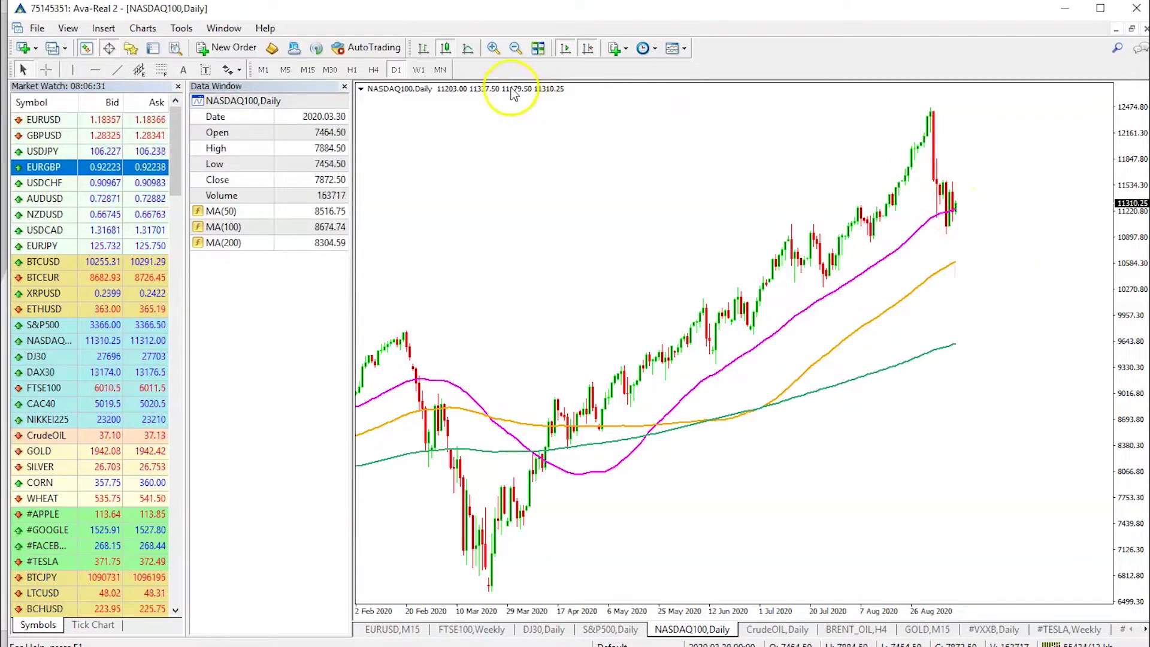
{"action": "left_click", "coordinate": [494, 48]}
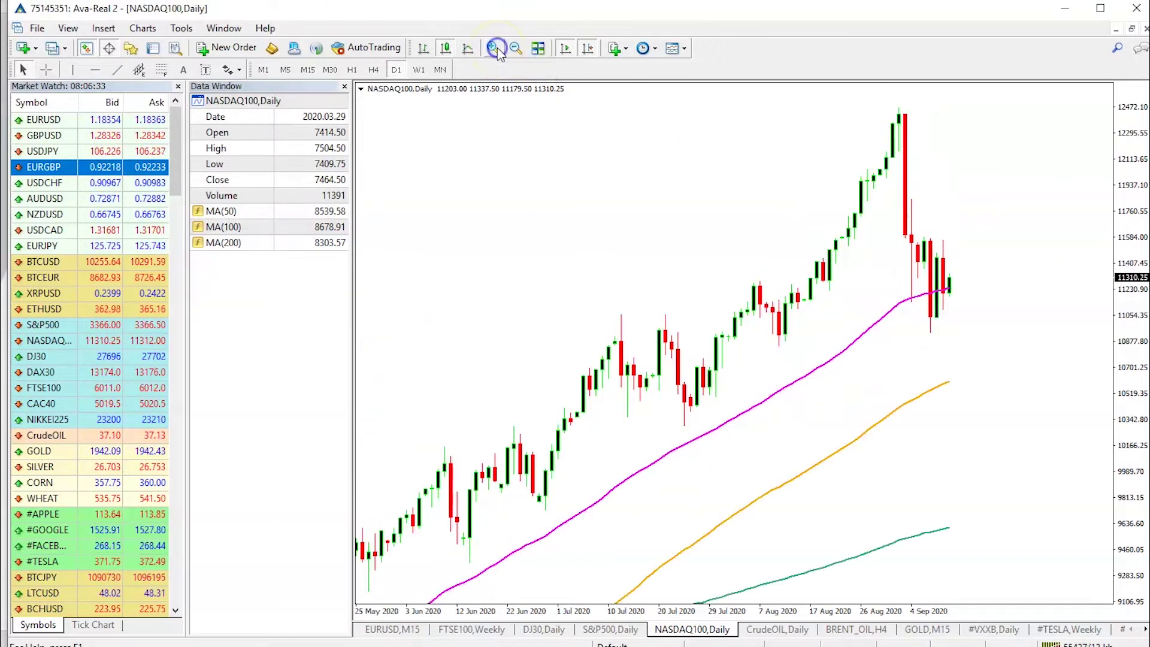
- Examine the early September 2020 candles on the NASDAQ100 daily chart against the 50-day and 100-day moving averages
{"action": "left_click", "coordinate": [932, 299]}
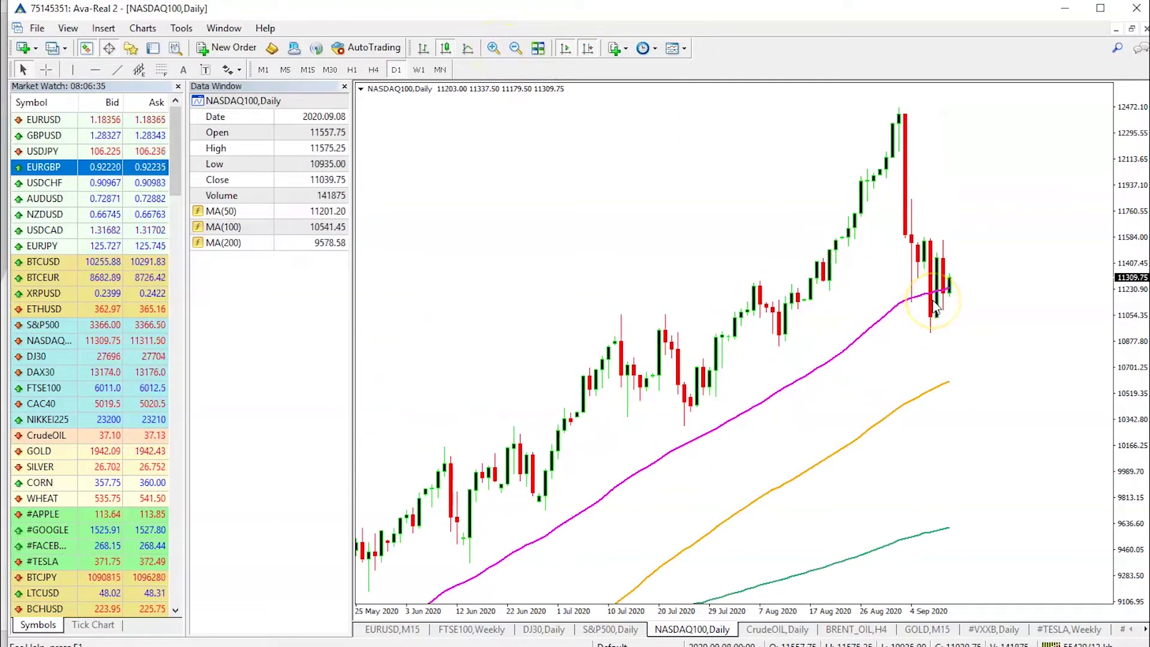
{"action": "left_click", "coordinate": [832, 358]}
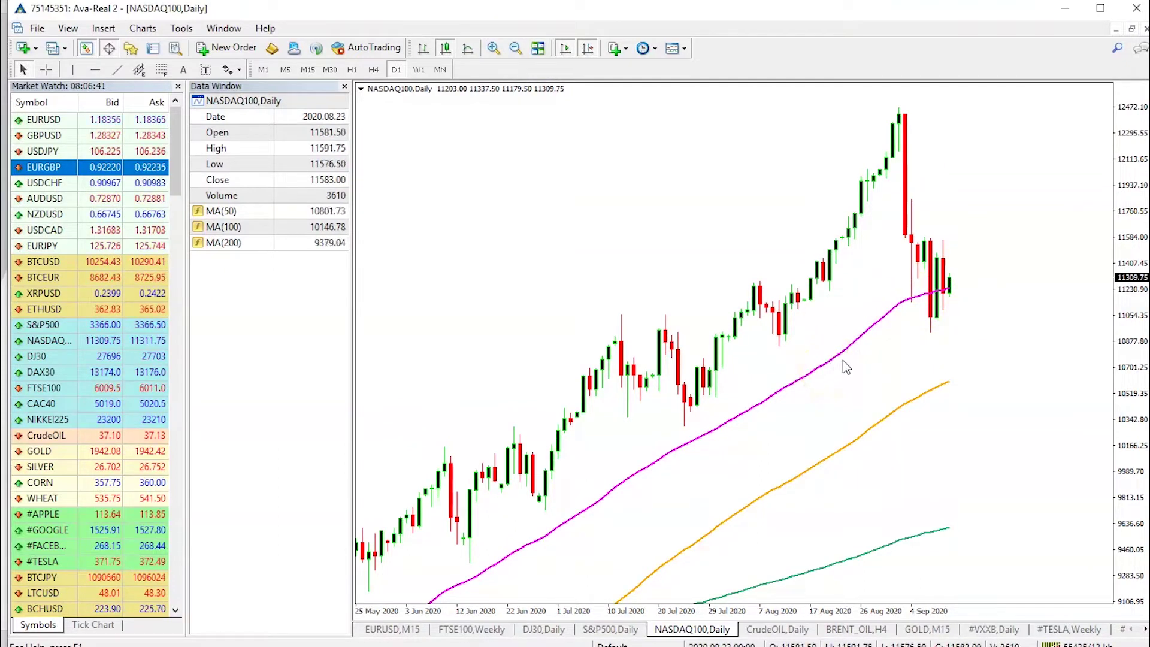
{"action": "left_click", "coordinate": [834, 359]}
{"action": "left_click", "coordinate": [923, 411]}
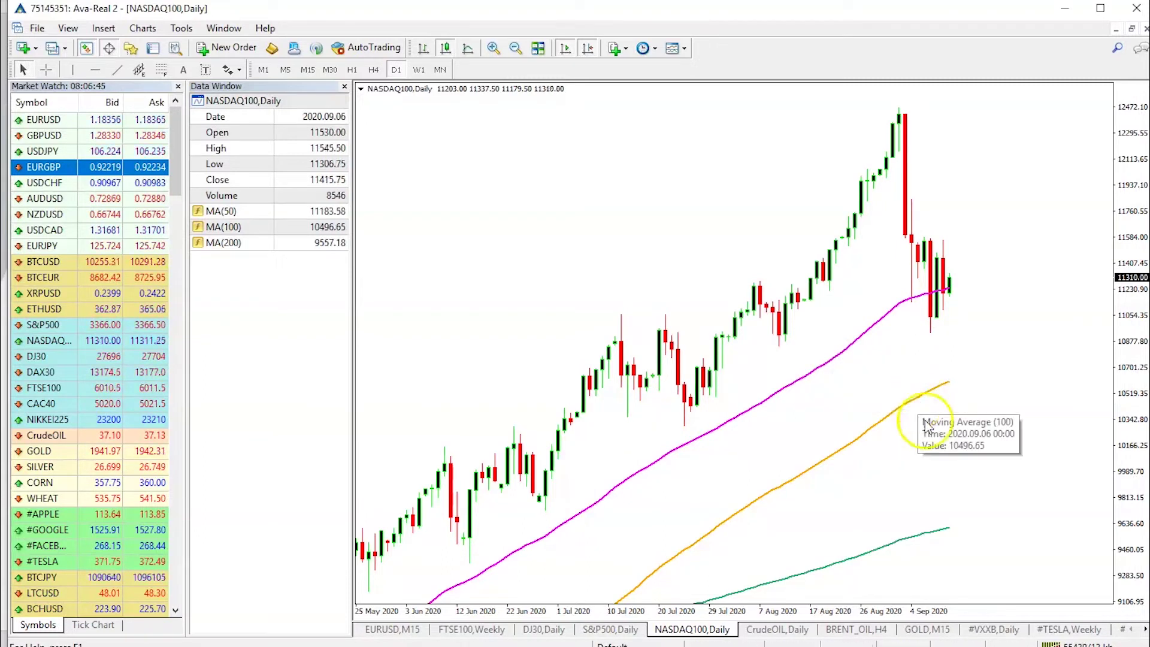
{"action": "left_click", "coordinate": [927, 309]}
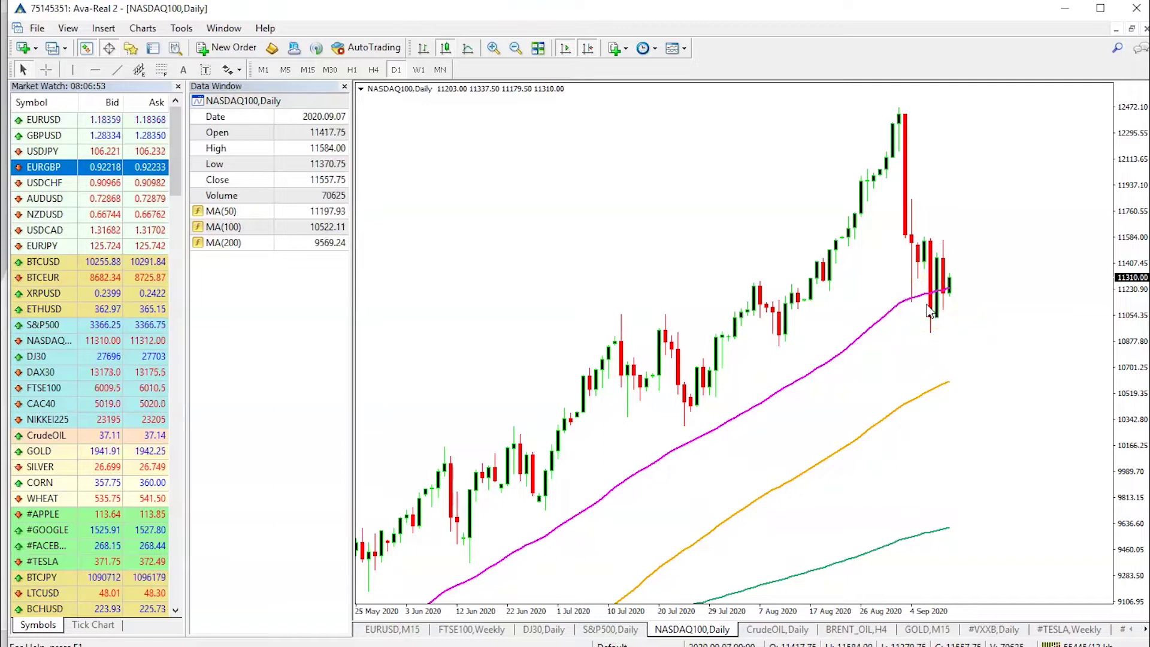
{"action": "left_click", "coordinate": [942, 306]}
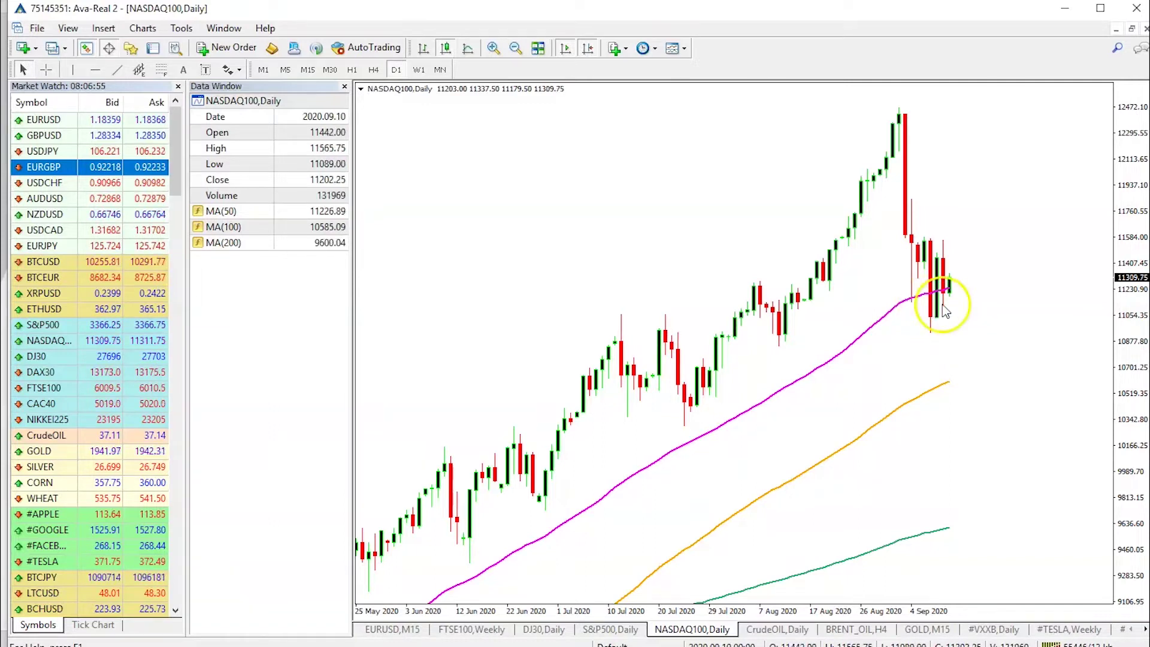
{"action": "left_click", "coordinate": [928, 298]}
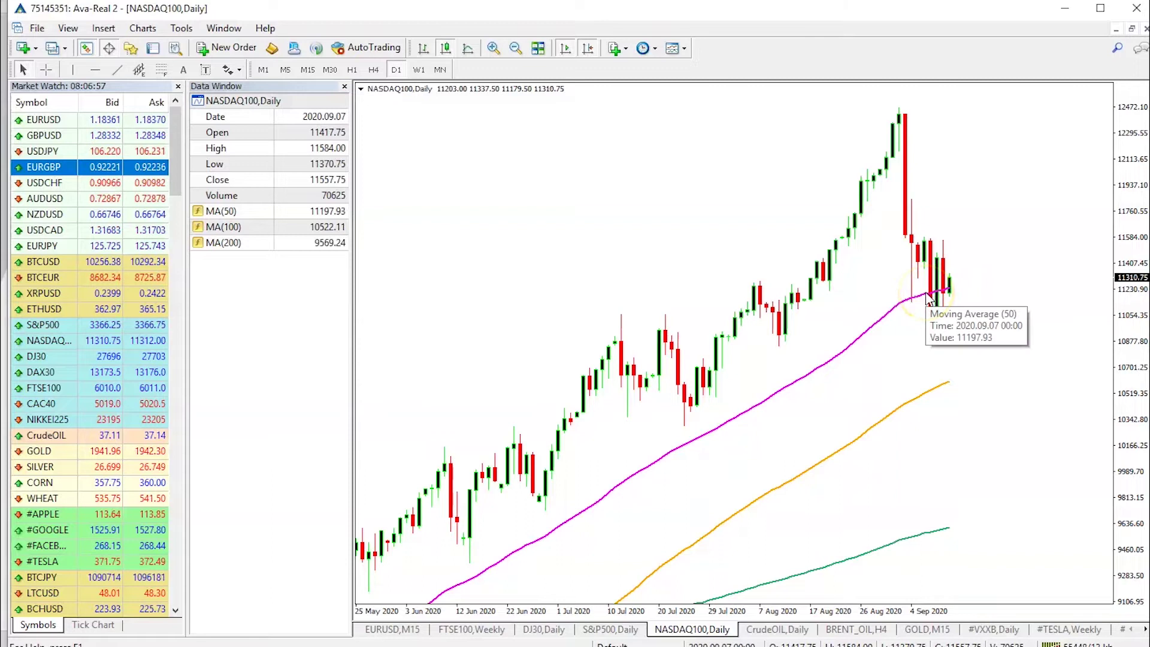
{"action": "left_click", "coordinate": [933, 314]}
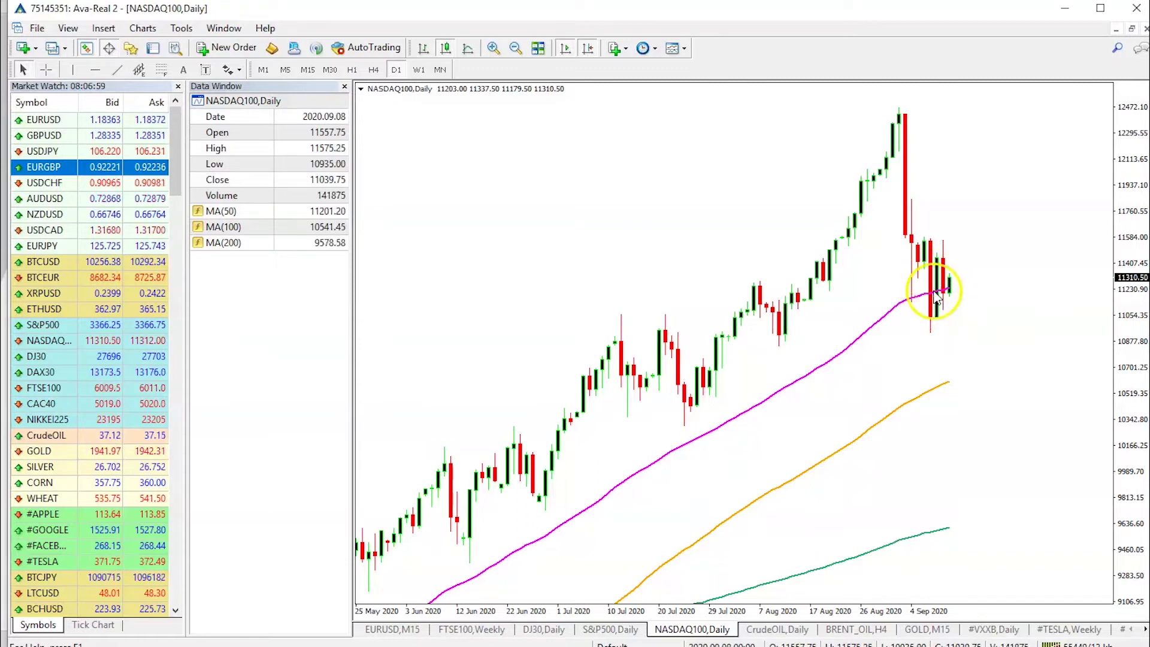
{"action": "left_click", "coordinate": [940, 275]}
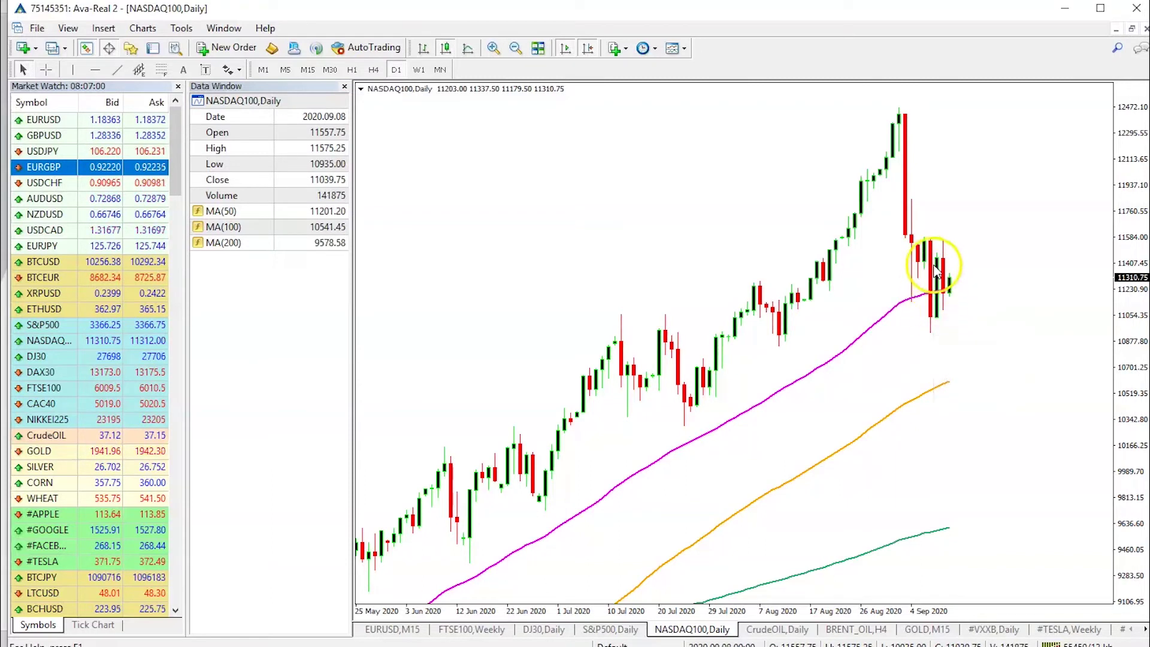
{"action": "left_click", "coordinate": [935, 296]}
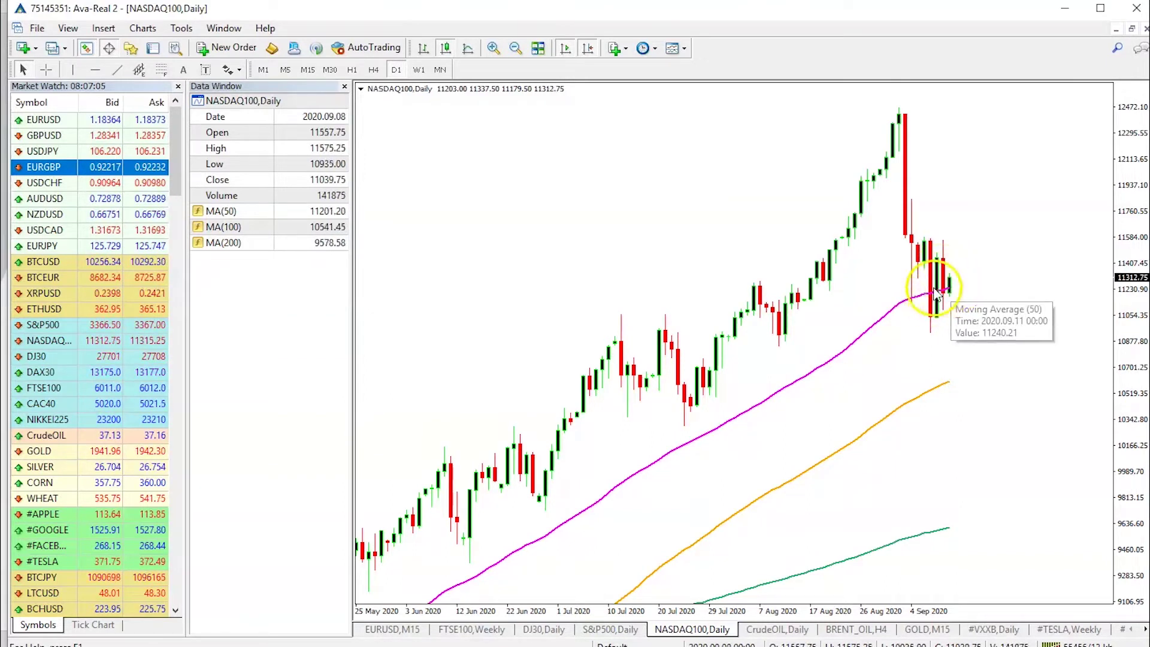
{"action": "left_click", "coordinate": [929, 293]}
{"action": "left_click", "coordinate": [962, 291]}
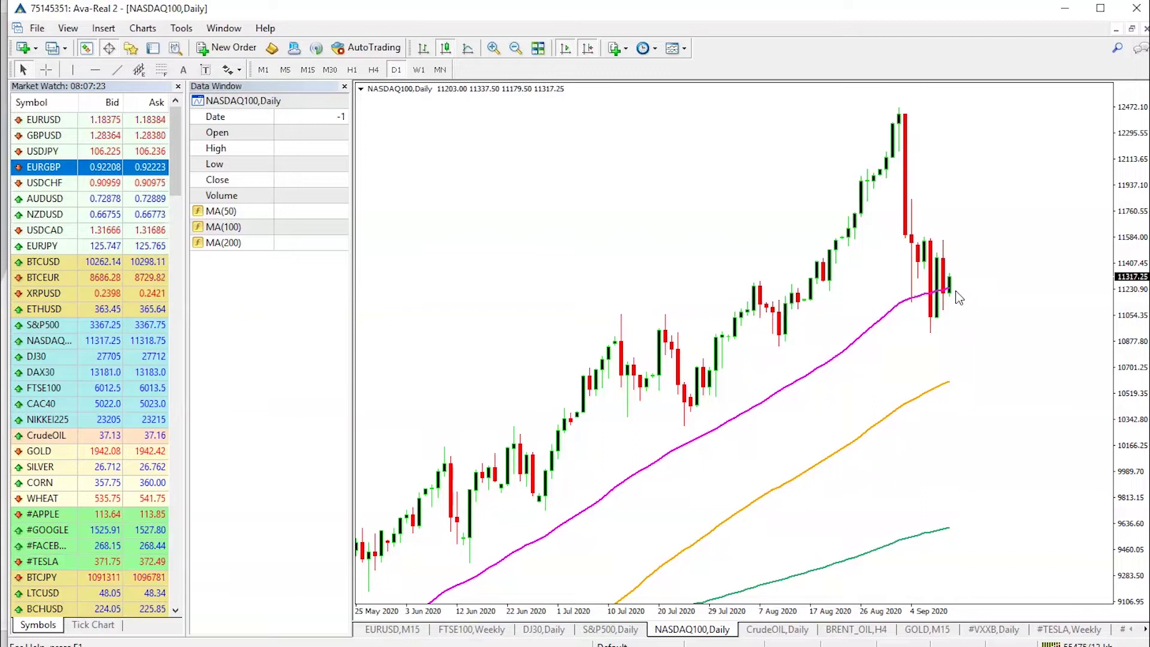
{"action": "left_click", "coordinate": [951, 300]}
{"action": "left_click", "coordinate": [927, 333]}
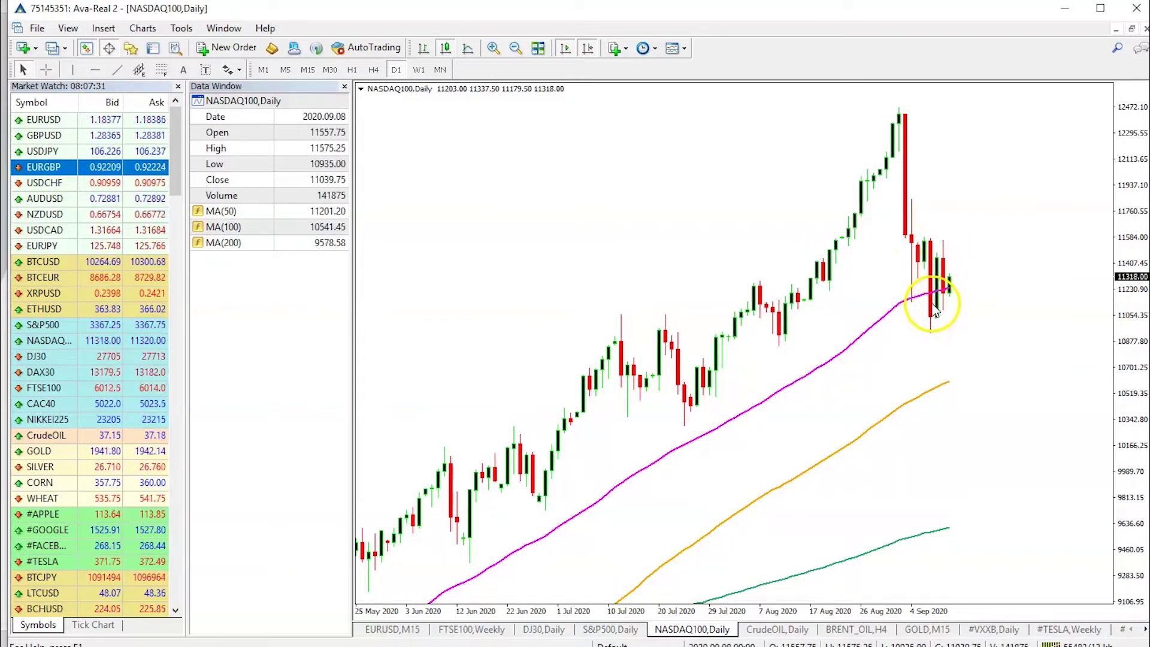
{"action": "mouse_move", "coordinate": [937, 302]}
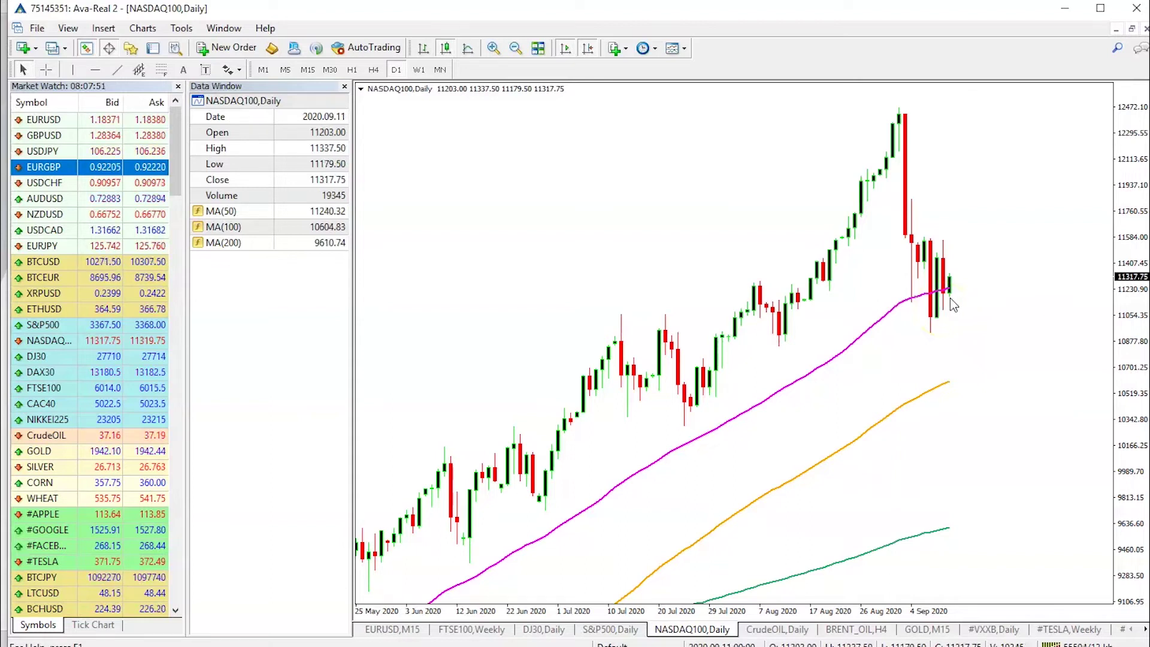
- Check the current date in the system calendar and examine the 9 to 11 September candles around the 50-day moving average
{"action": "left_click", "coordinate": [1122, 635]}
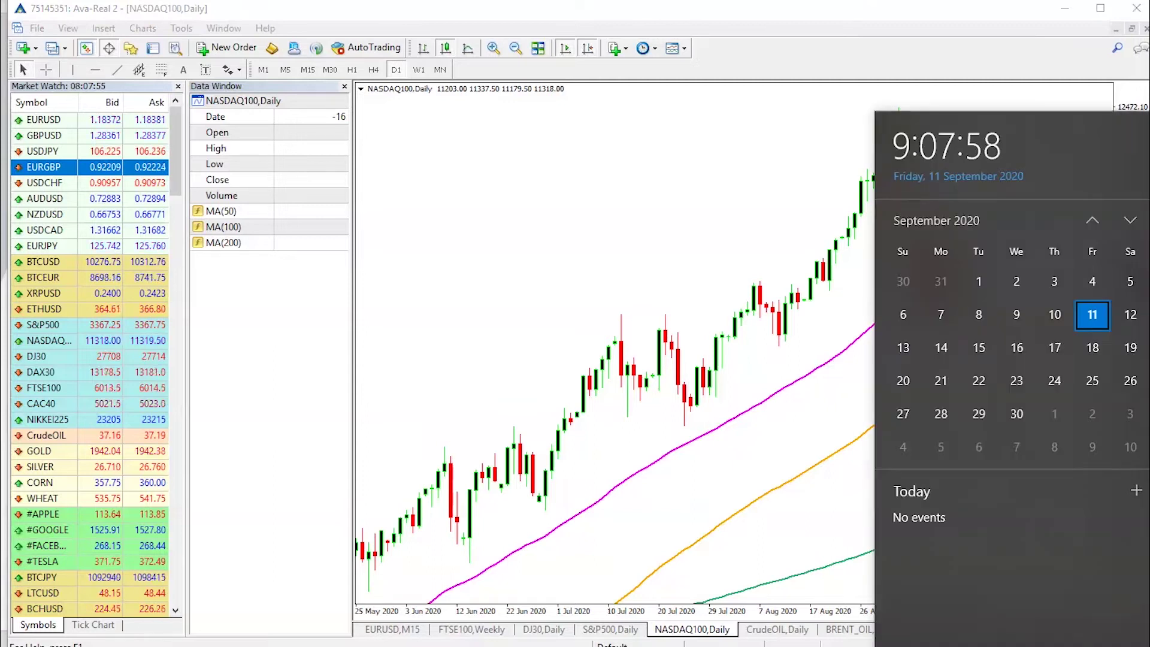
{"action": "left_click", "coordinate": [756, 287]}
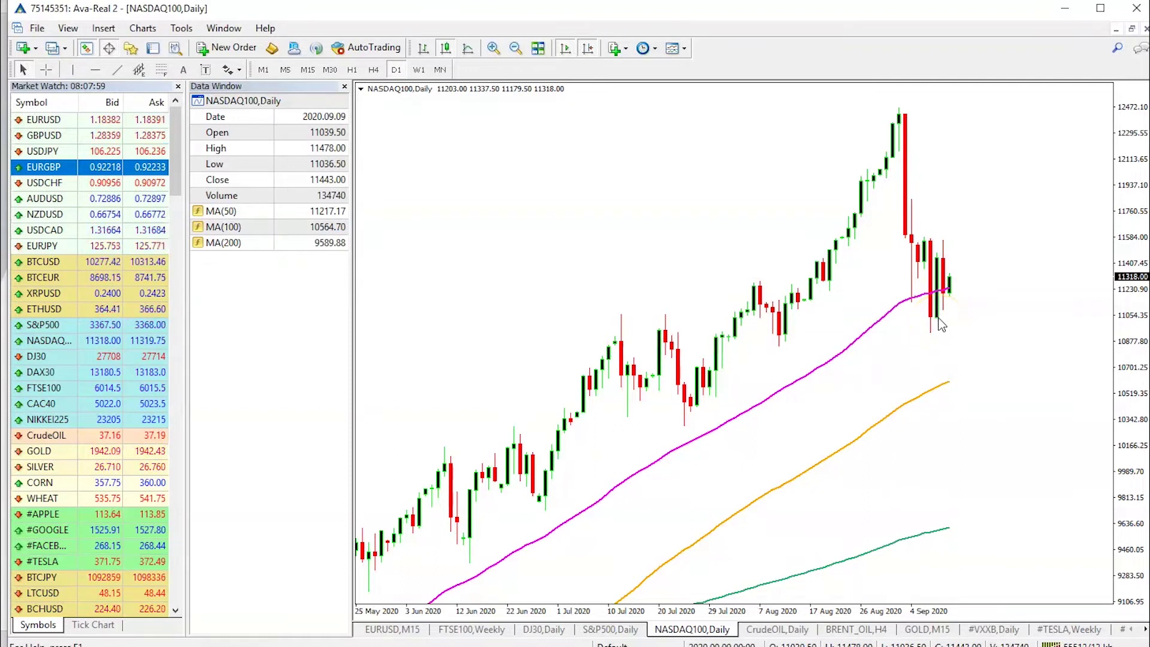
{"action": "left_click", "coordinate": [948, 308]}
{"action": "left_click", "coordinate": [944, 248]}
{"action": "left_click", "coordinate": [936, 302]}
{"action": "left_click", "coordinate": [944, 316]}
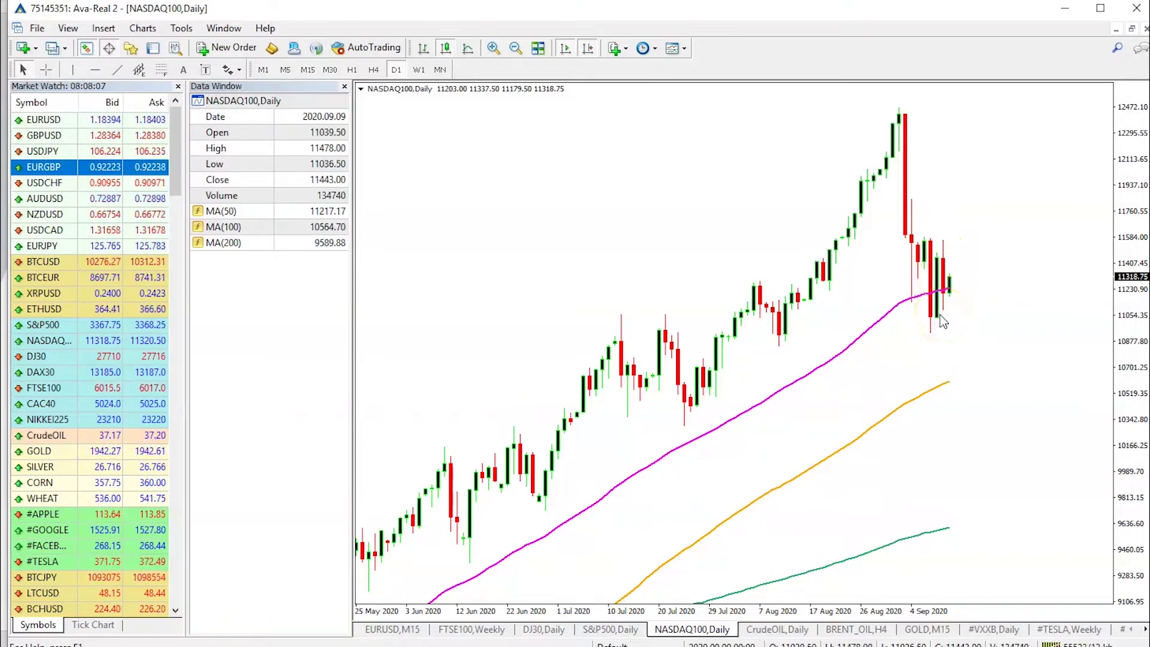
{"action": "left_click", "coordinate": [935, 262]}
{"action": "left_click", "coordinate": [948, 267]}
{"action": "left_click", "coordinate": [948, 270]}
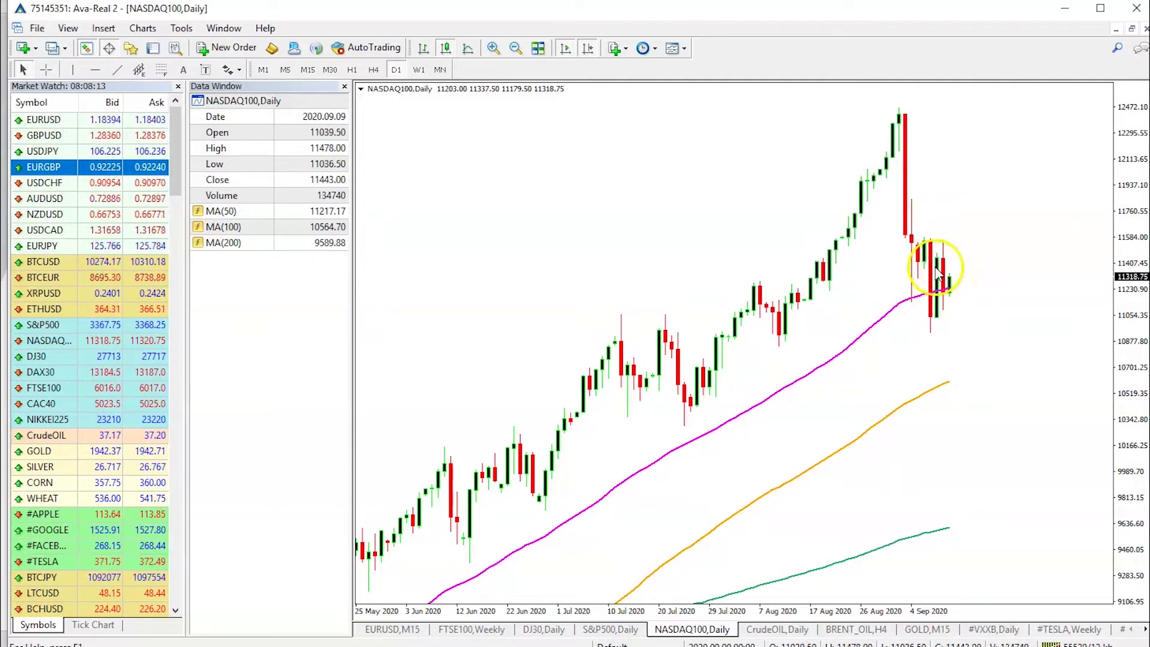
{"action": "left_click", "coordinate": [950, 301]}
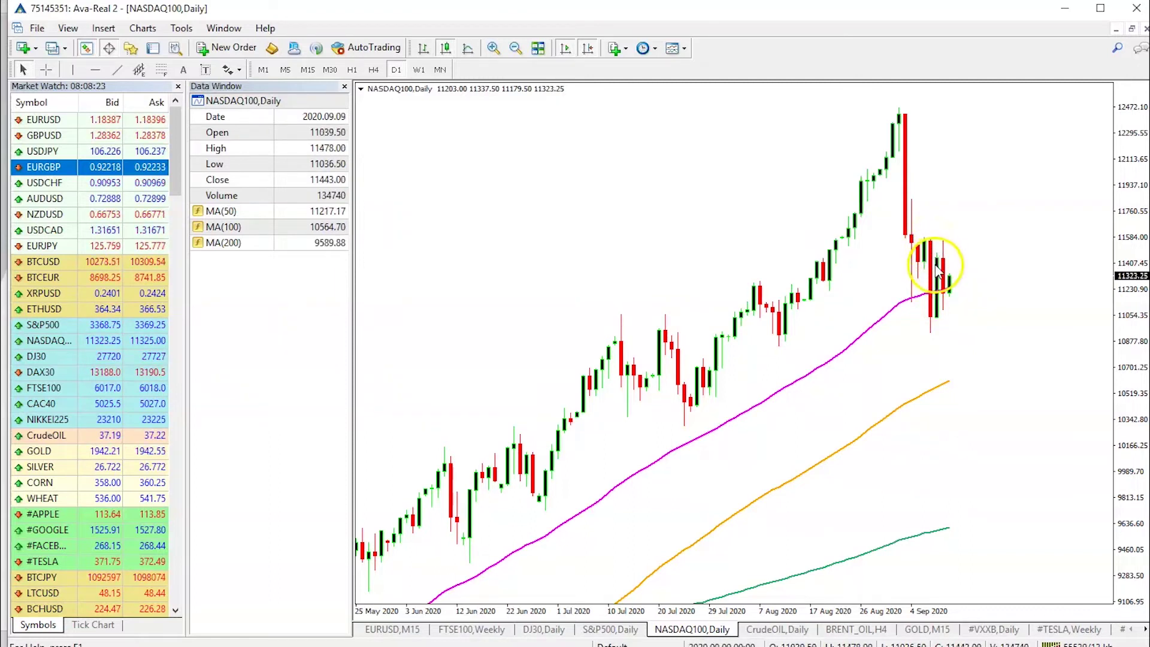
{"action": "left_click", "coordinate": [943, 300]}
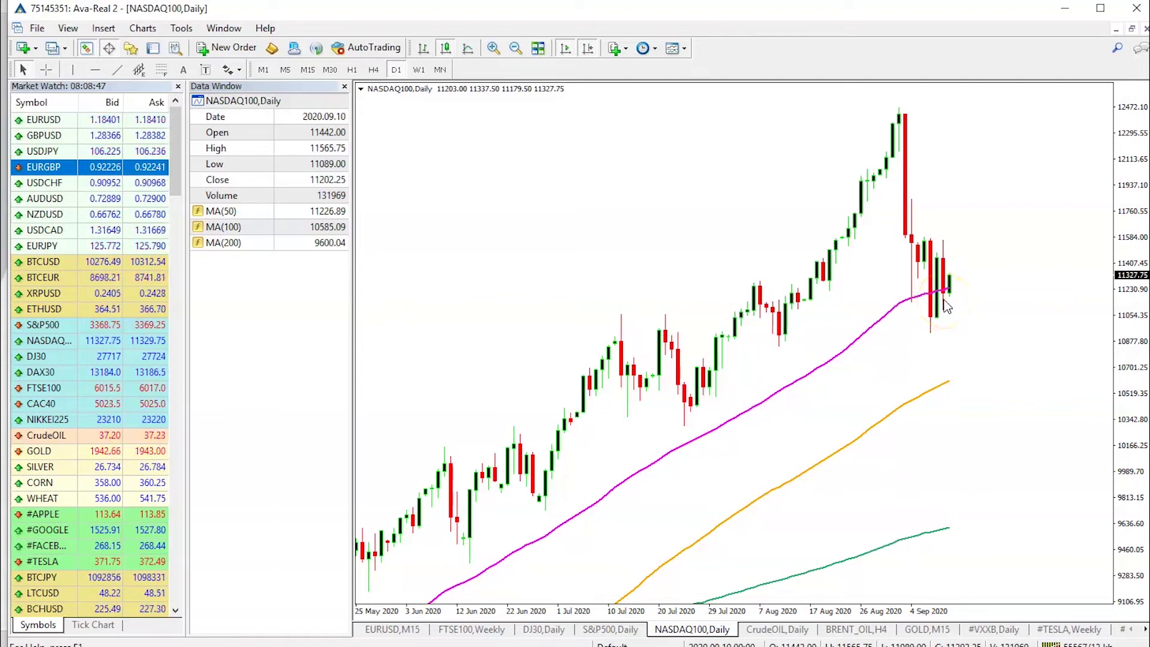
- Inspect the 50-day moving average at the 10 September candle, the 8 September candle's low, and the latest 100-day moving average value
{"action": "mouse_move", "coordinate": [949, 293]}
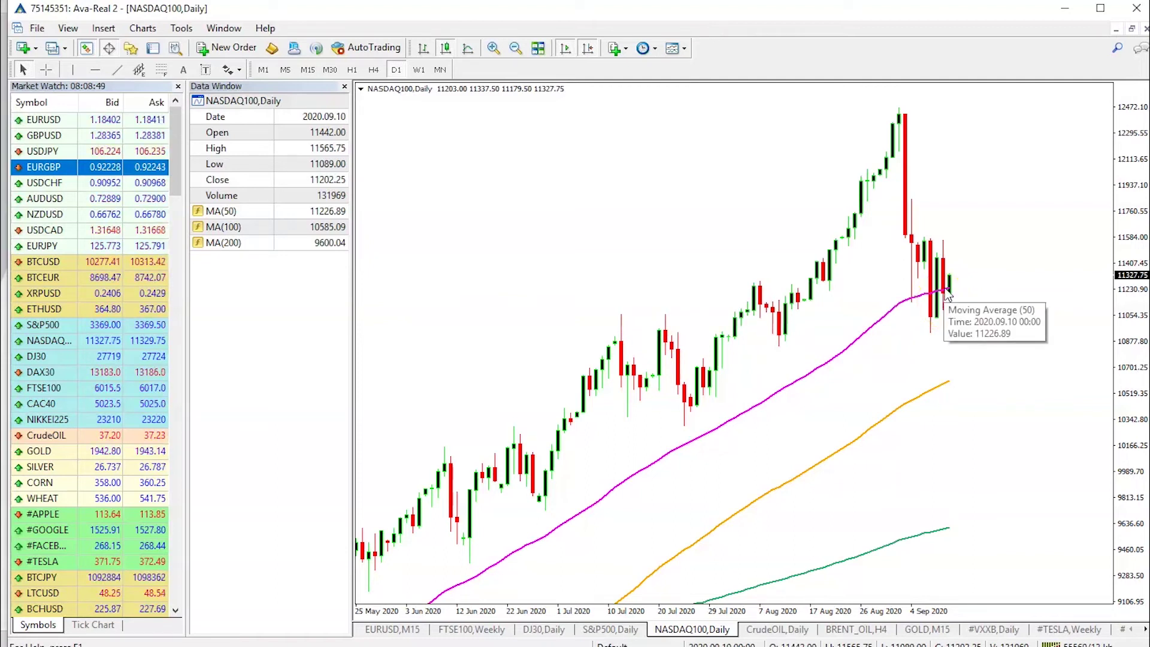
{"action": "left_click", "coordinate": [949, 255]}
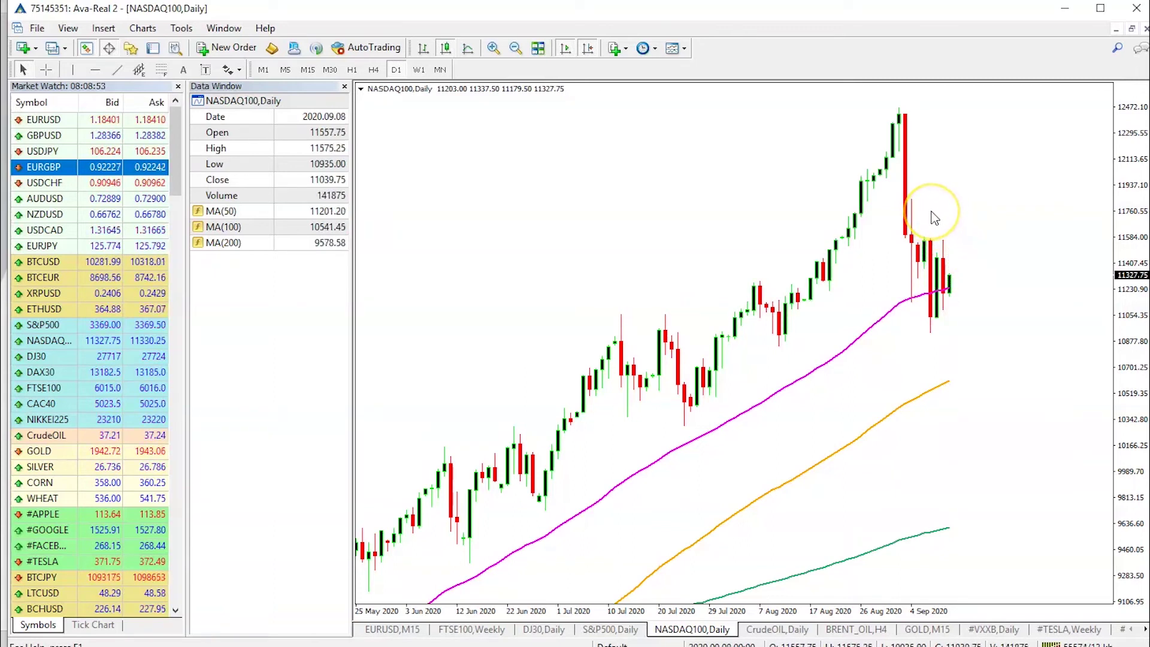
{"action": "left_click", "coordinate": [955, 222]}
{"action": "left_click_drag", "start_coordinate": [956, 280], "coordinate": [944, 315]}
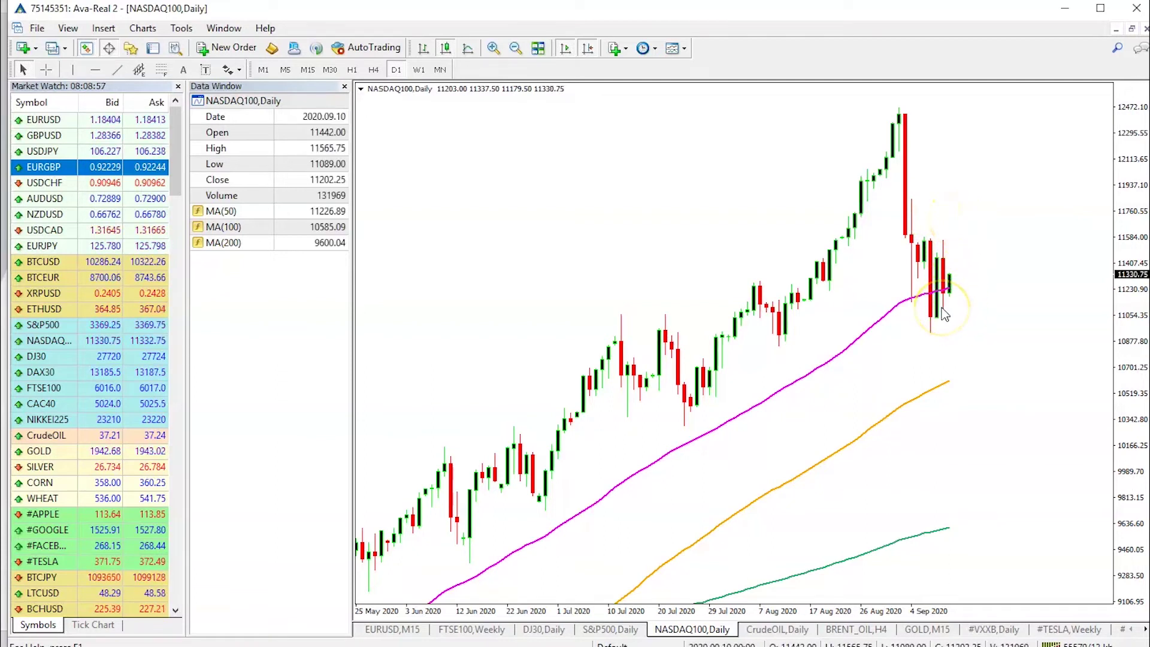
{"action": "left_click", "coordinate": [943, 316]}
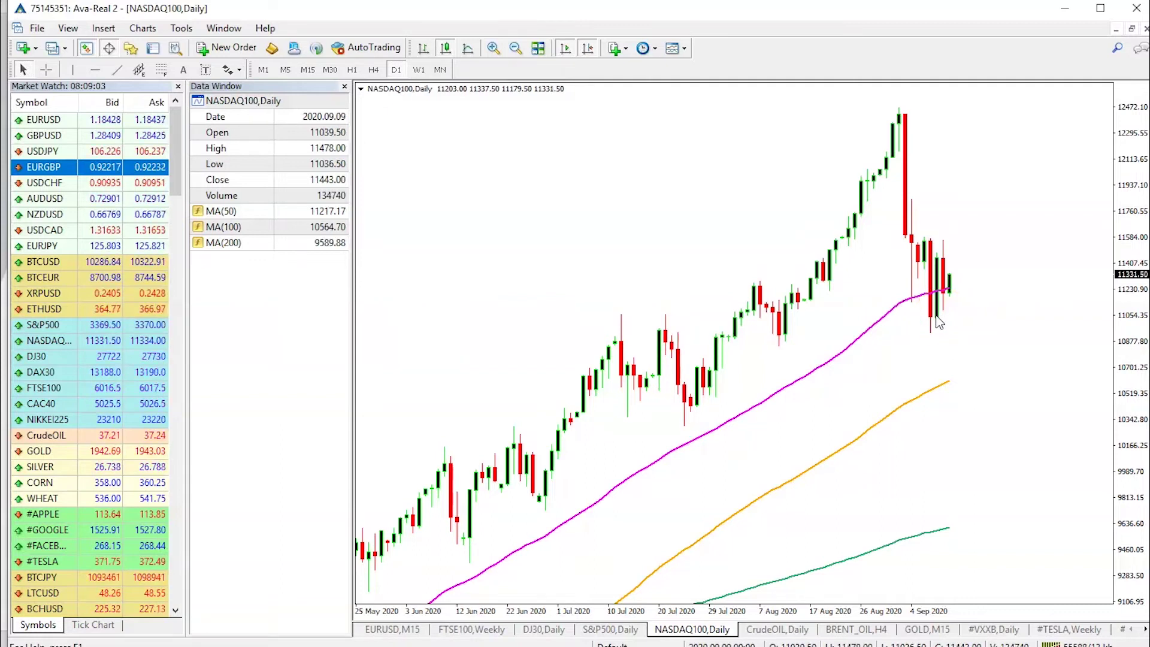
{"action": "mouse_move", "coordinate": [936, 326]}
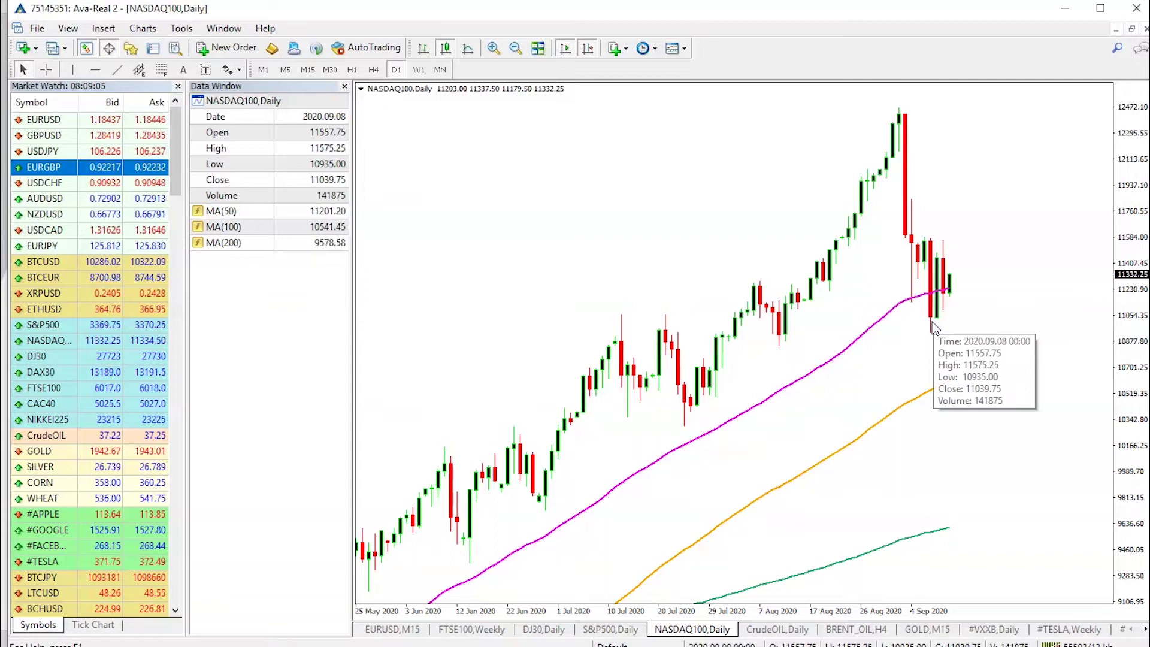
{"action": "left_click", "coordinate": [938, 339]}
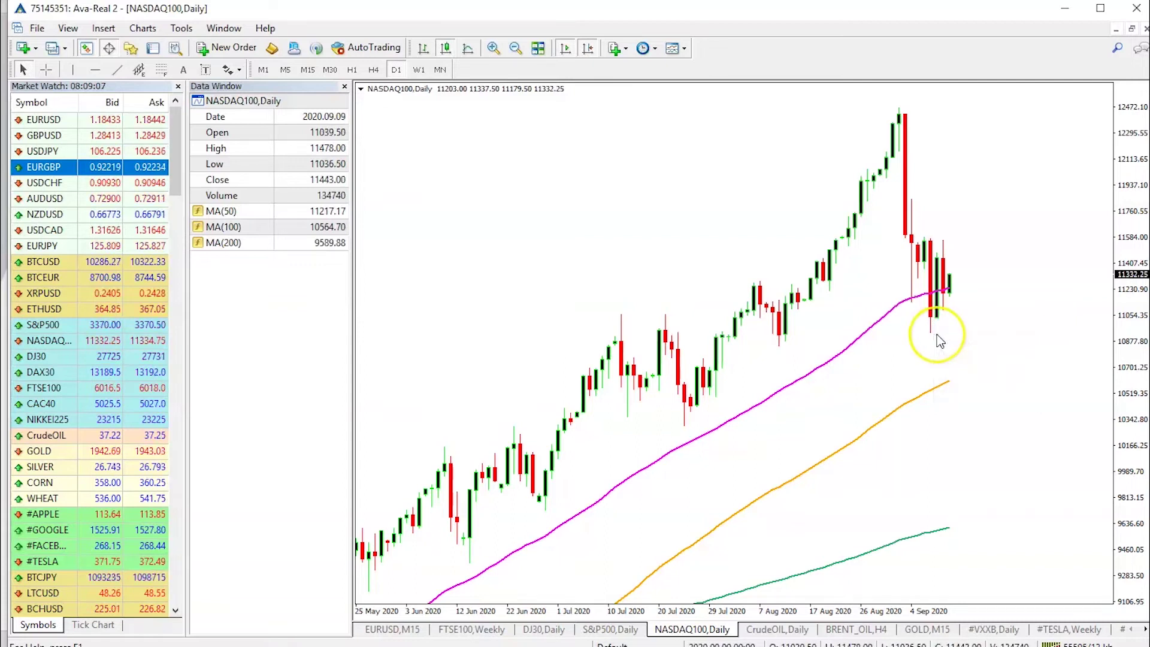
{"action": "left_click", "coordinate": [957, 374]}
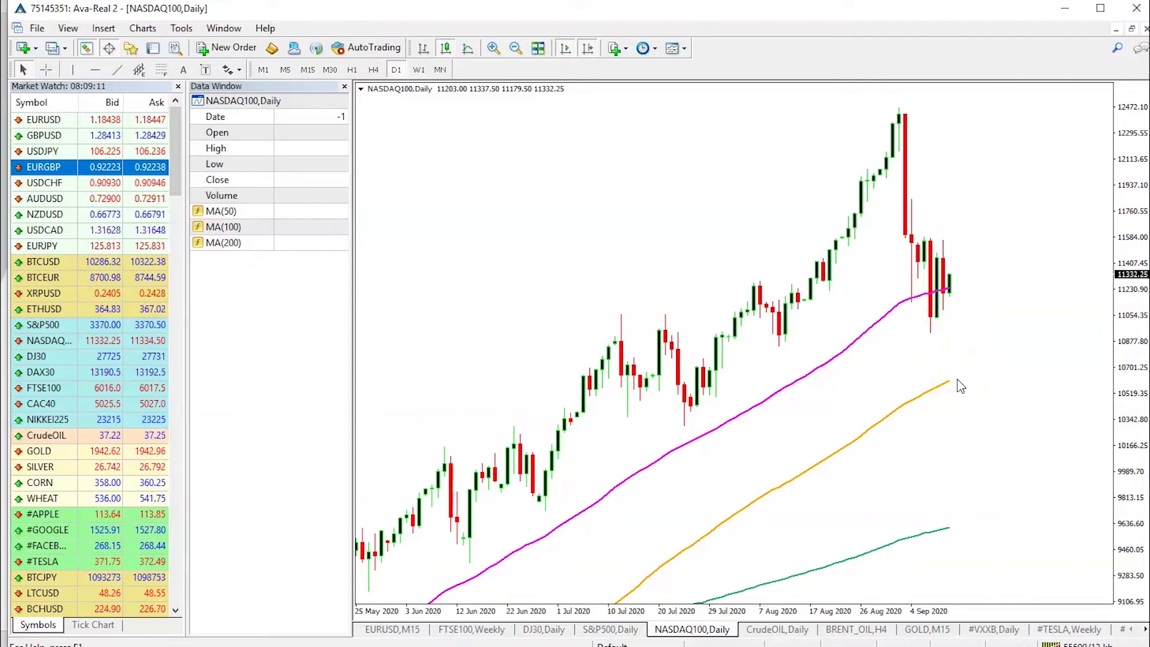
{"action": "mouse_move", "coordinate": [948, 380]}
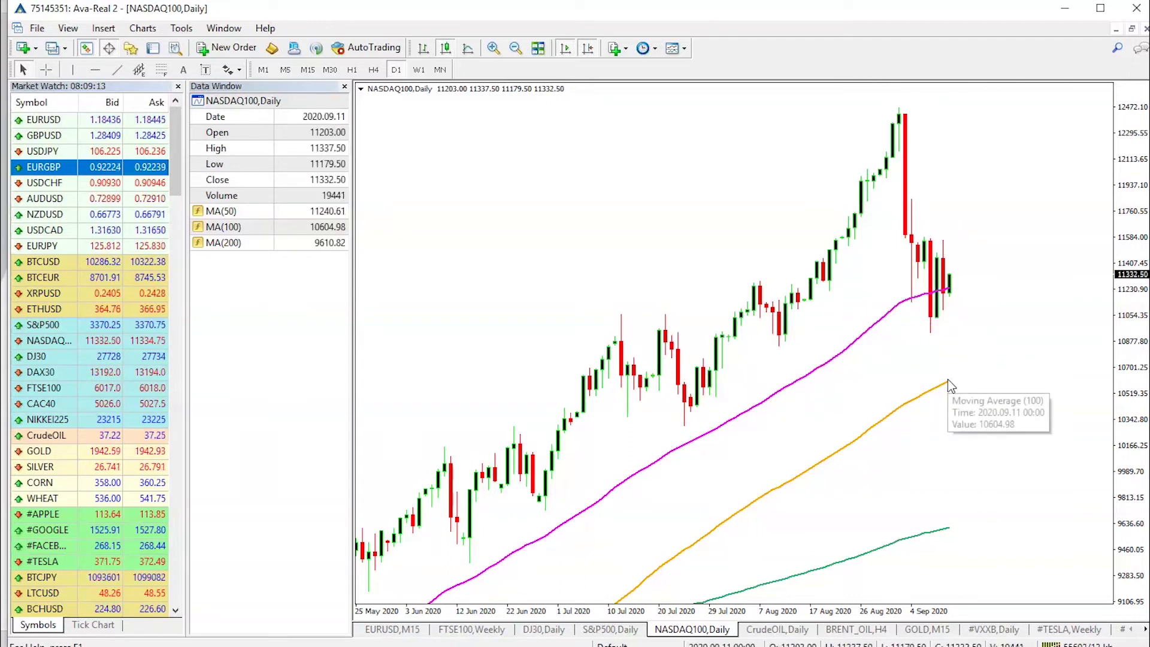
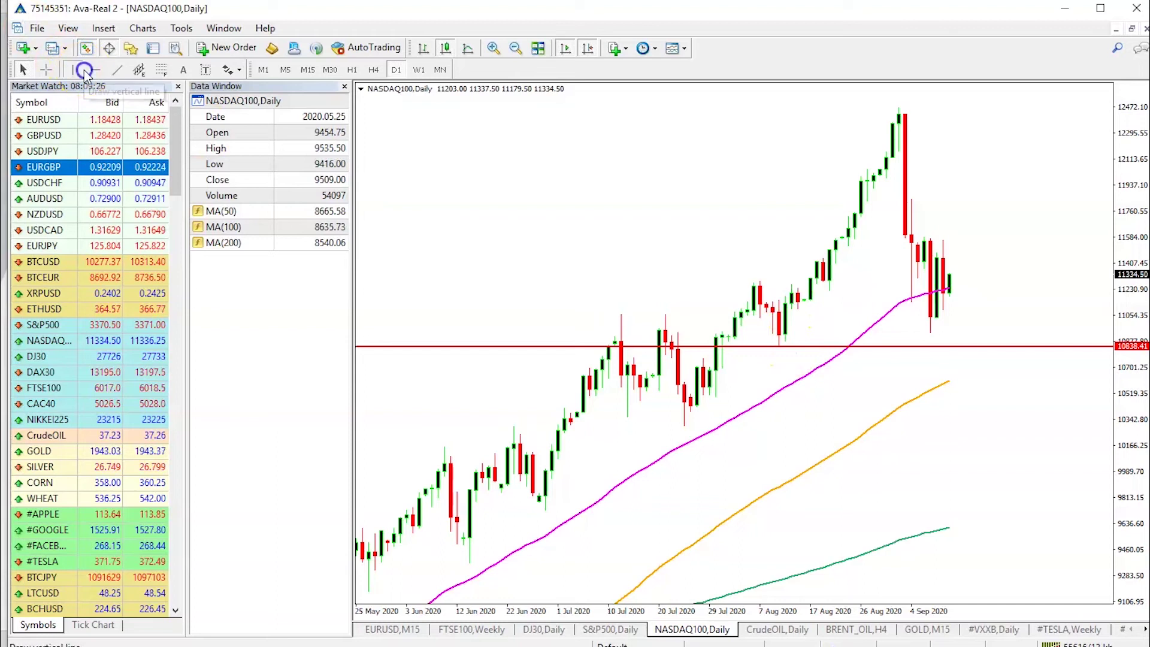
- Draw two horizontal support lines on the NASDAQ100 daily chart, at about 10972 and about 10469
{"action": "left_click", "coordinate": [91, 71]}
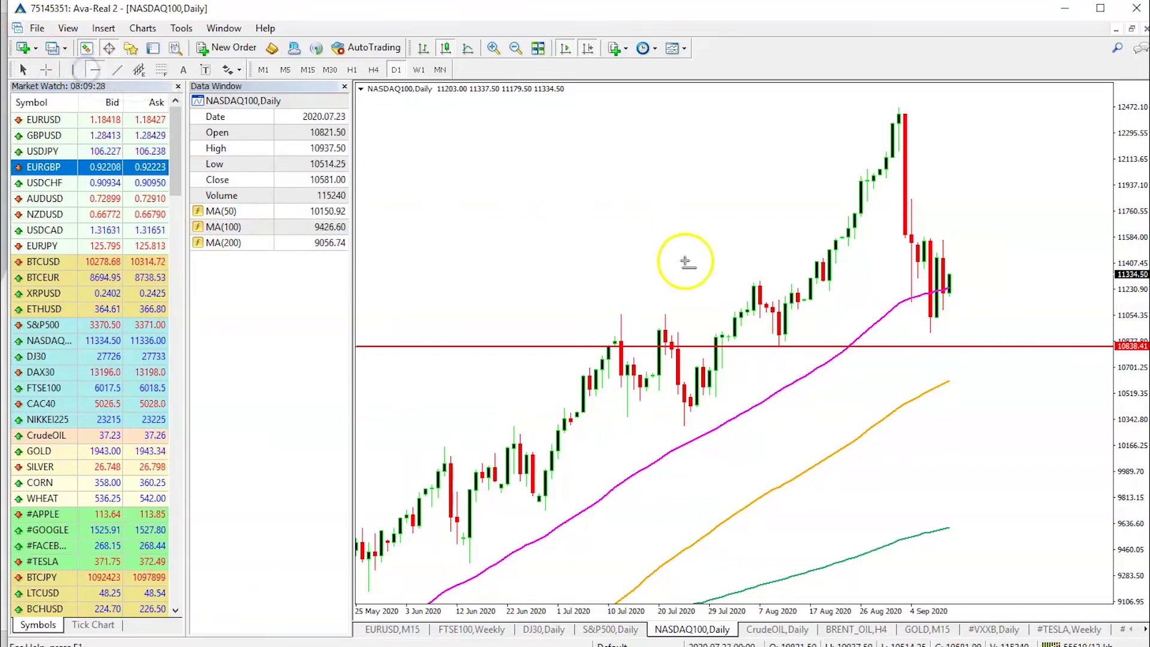
{"action": "left_click", "coordinate": [780, 327]}
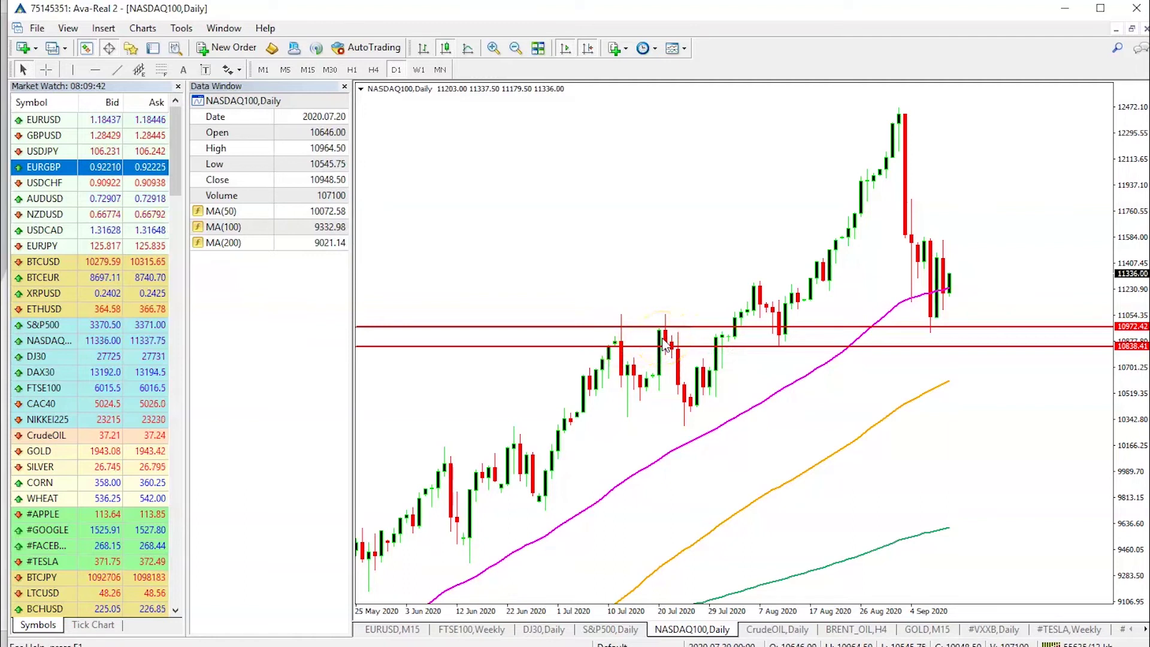
{"action": "left_click", "coordinate": [685, 413]}
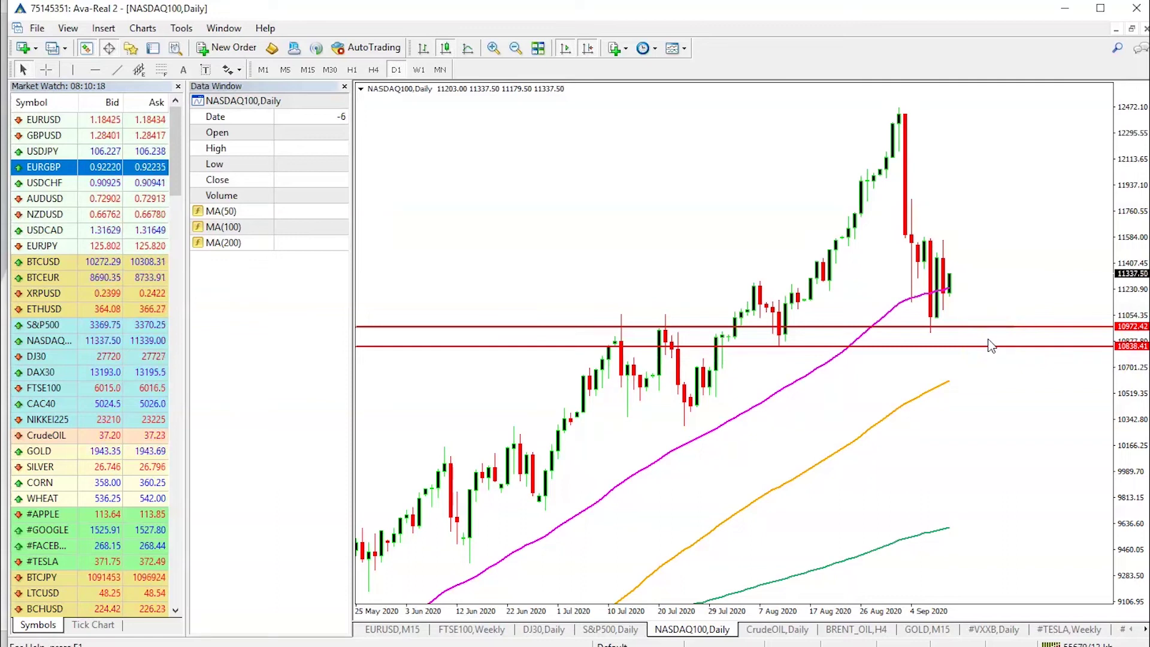
{"action": "left_click", "coordinate": [92, 71]}
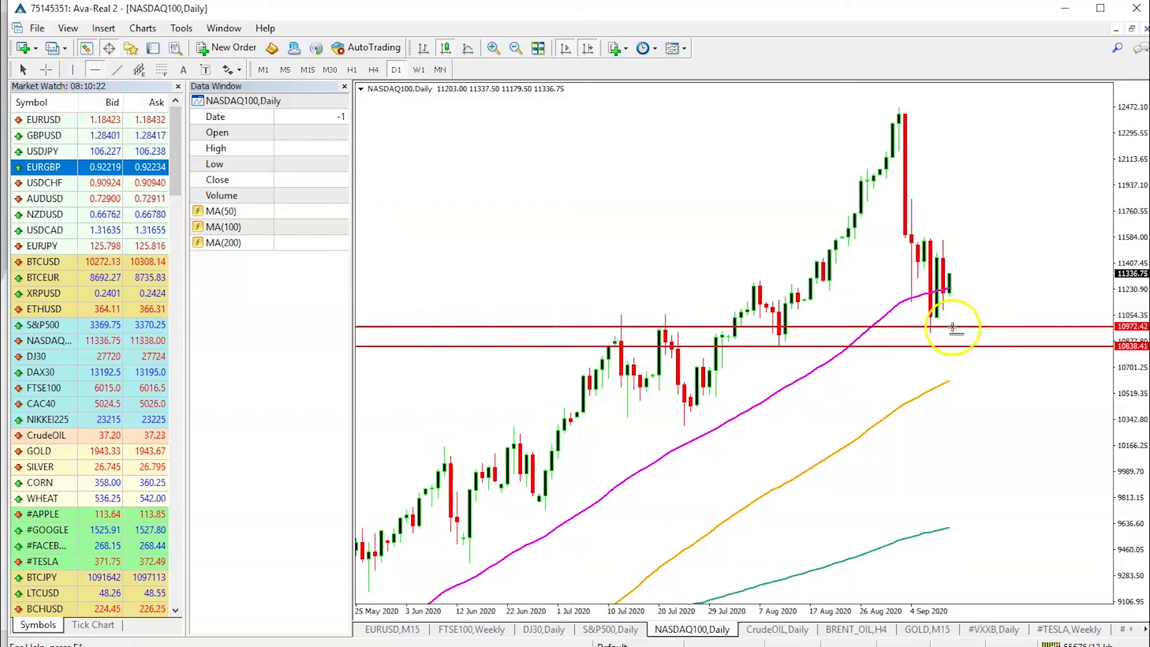
{"action": "left_click", "coordinate": [715, 400]}
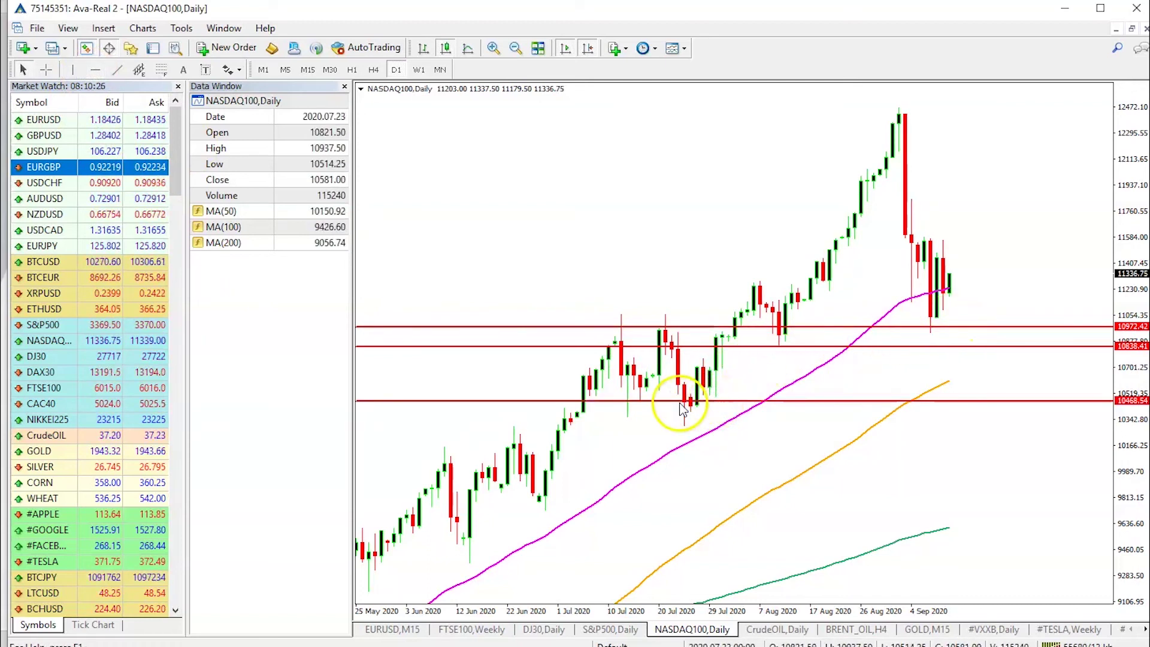
- Move the lowest horizontal support line up to about 10511 and draw another horizontal line at about 10656
{"action": "left_click_drag", "start_coordinate": [713, 400], "coordinate": [718, 401]}
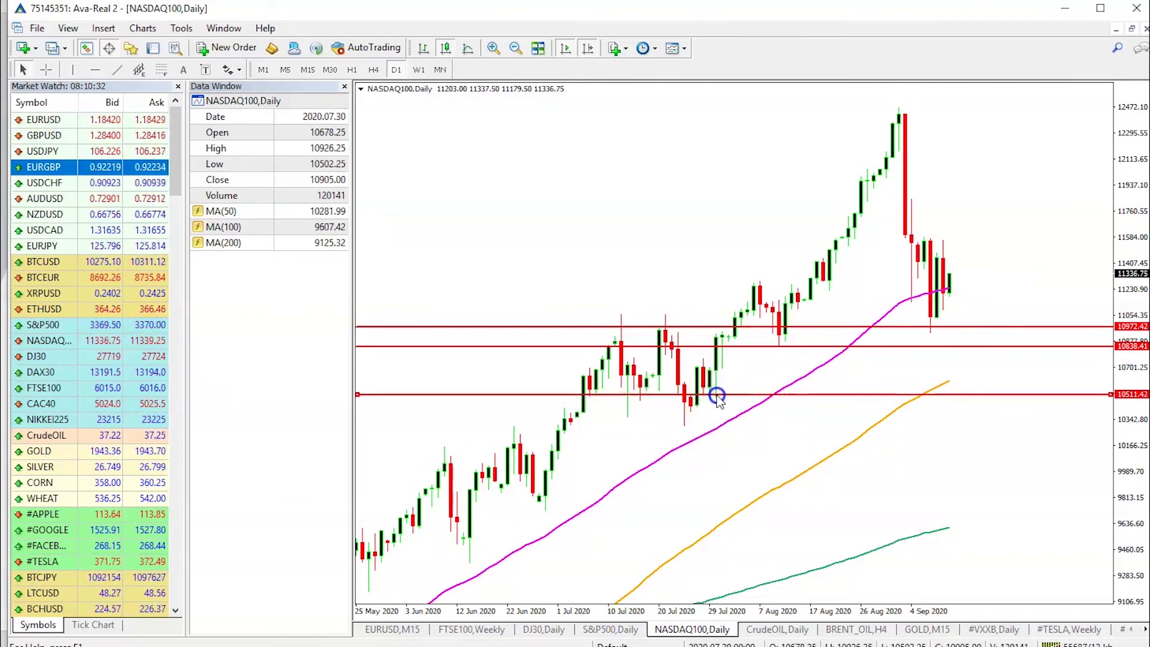
{"action": "left_click", "coordinate": [95, 70]}
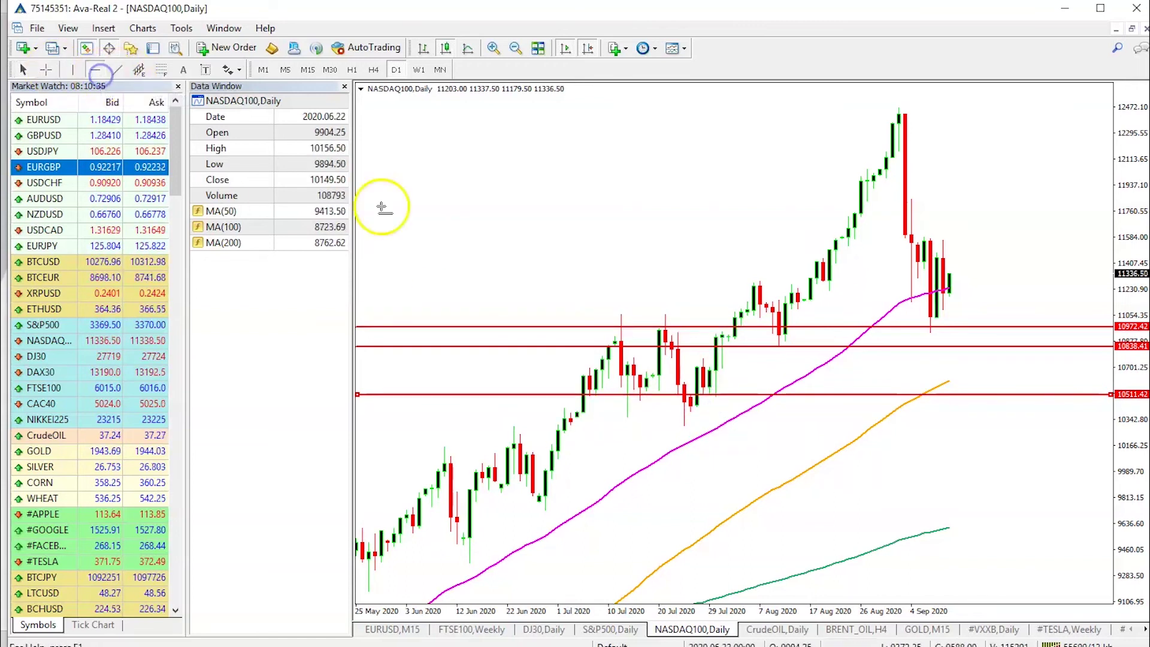
{"action": "left_click", "coordinate": [704, 373]}
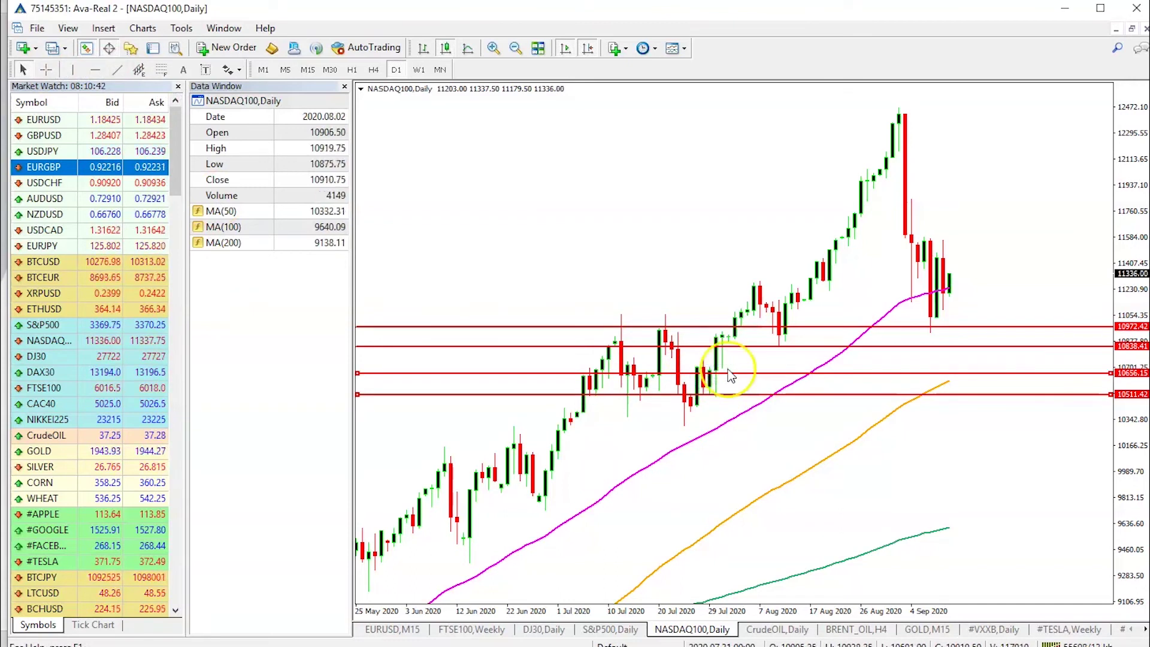
- Select the two upper horizontal lines and change the color of the topmost one, at 10972.42, to MediumSeaGreen
{"action": "double_click", "coordinate": [734, 346]}
{"action": "double_click", "coordinate": [736, 326]}
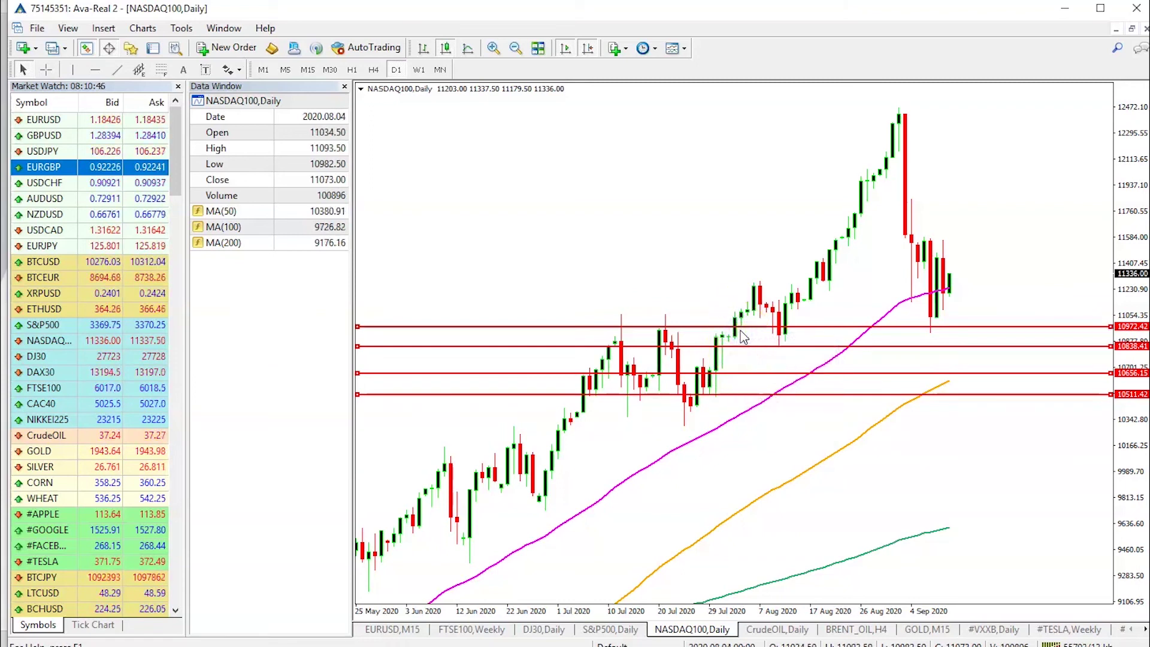
{"action": "right_click", "coordinate": [741, 332]}
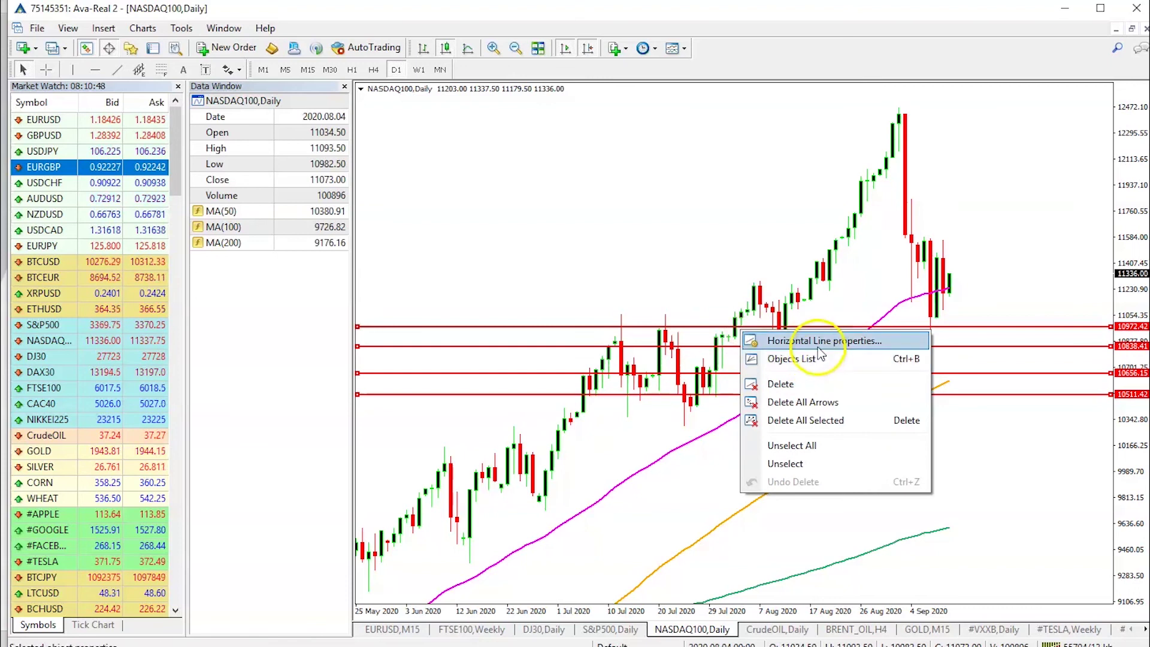
{"action": "left_click", "coordinate": [819, 343]}
{"action": "left_click", "coordinate": [599, 345]}
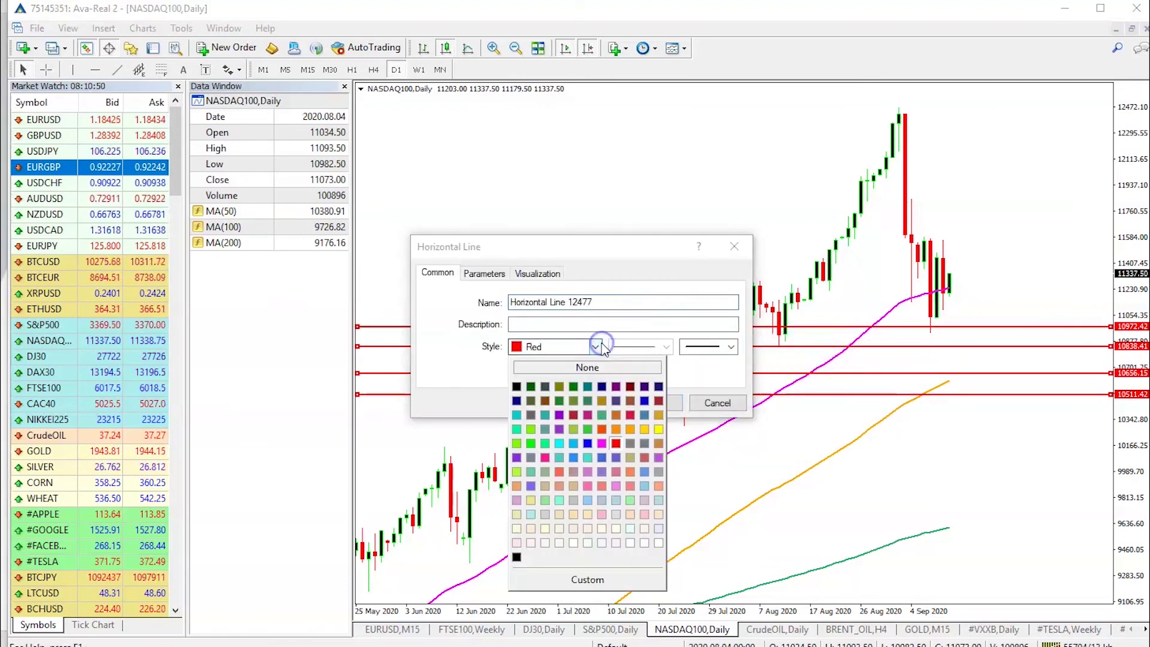
{"action": "left_click", "coordinate": [605, 414]}
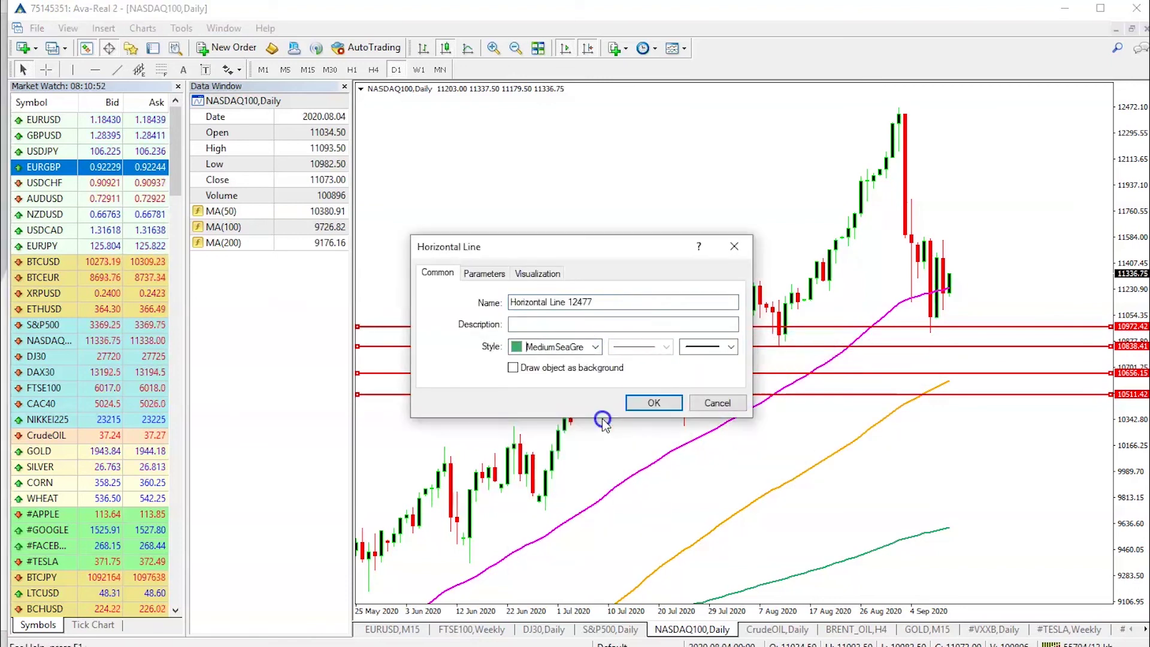
{"action": "left_click", "coordinate": [655, 402]}
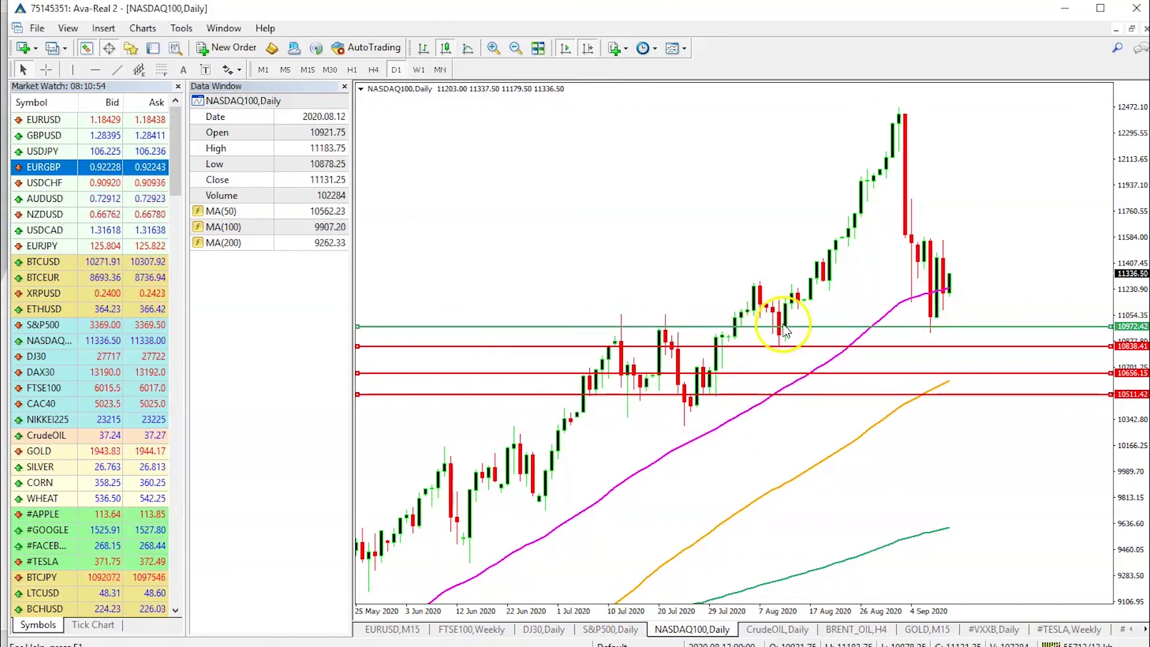
- Change the color of the second horizontal line from the top, at 10838.41, to MediumSeaGreen
{"action": "right_click", "coordinate": [791, 349]}
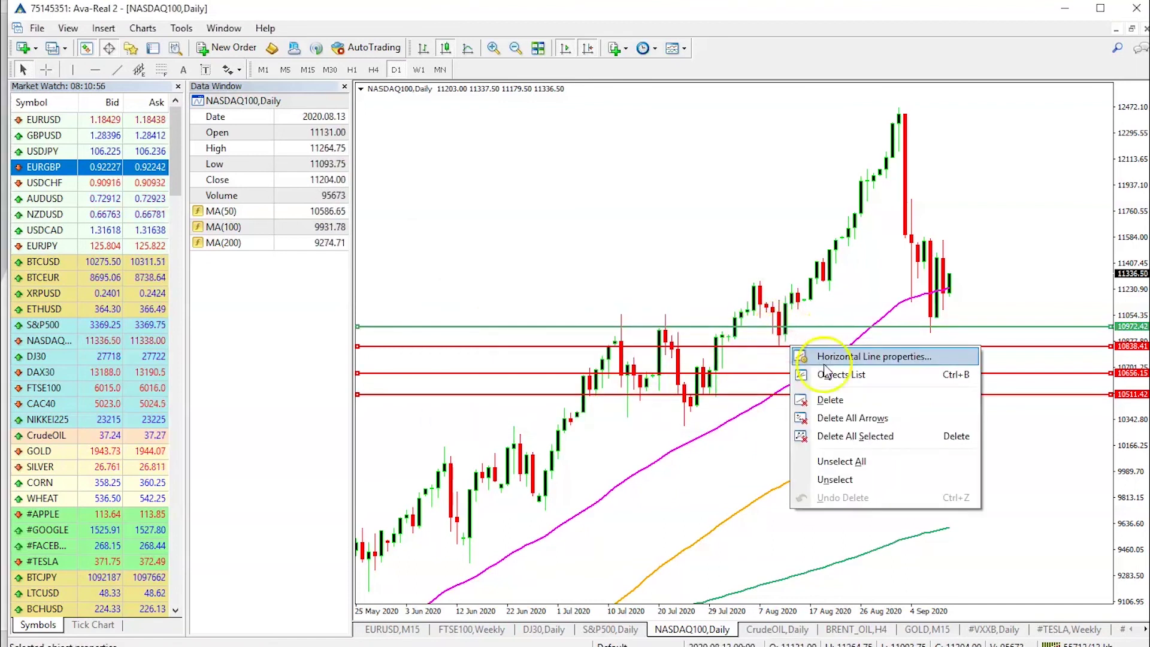
{"action": "left_click", "coordinate": [824, 354]}
{"action": "left_click", "coordinate": [595, 346]}
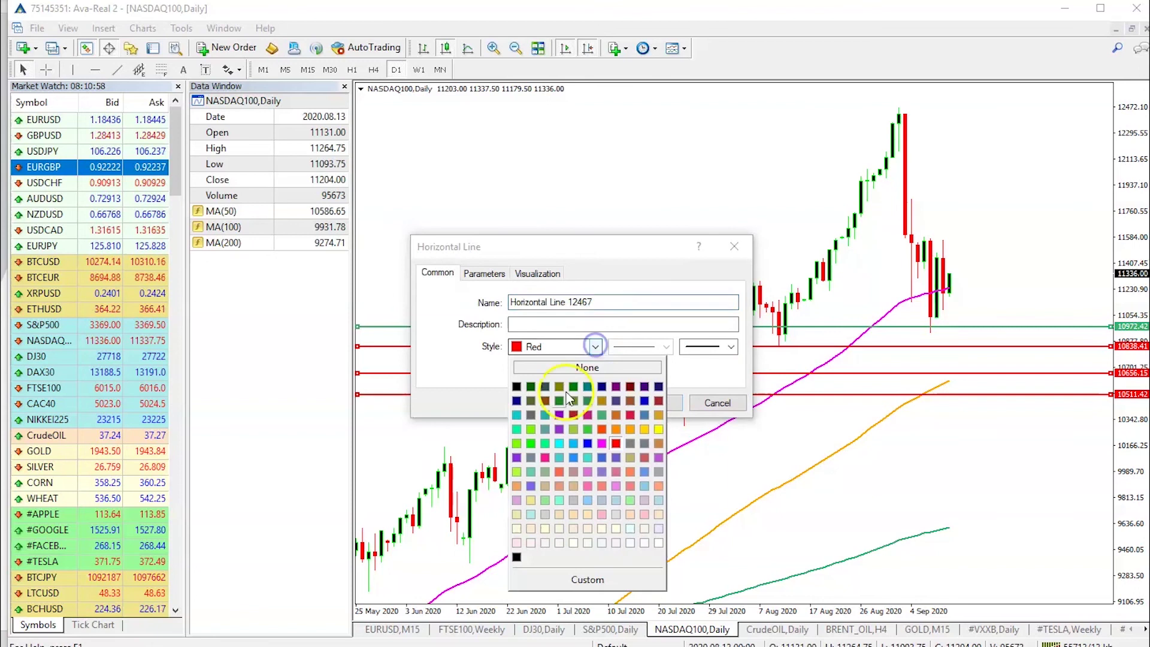
{"action": "left_click", "coordinate": [601, 419]}
{"action": "left_click", "coordinate": [652, 402]}
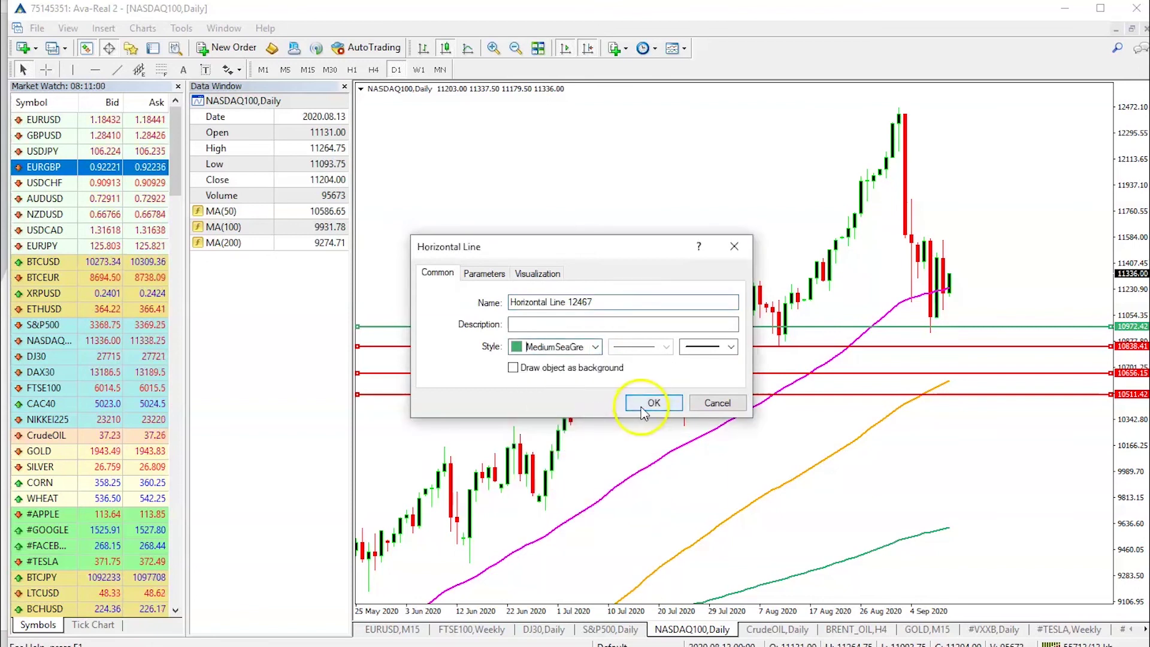
- Recolor the horizontal line at 10656.15 from red to MediumSeaGreen
{"action": "right_click", "coordinate": [762, 374]}
{"action": "left_click", "coordinate": [773, 386]}
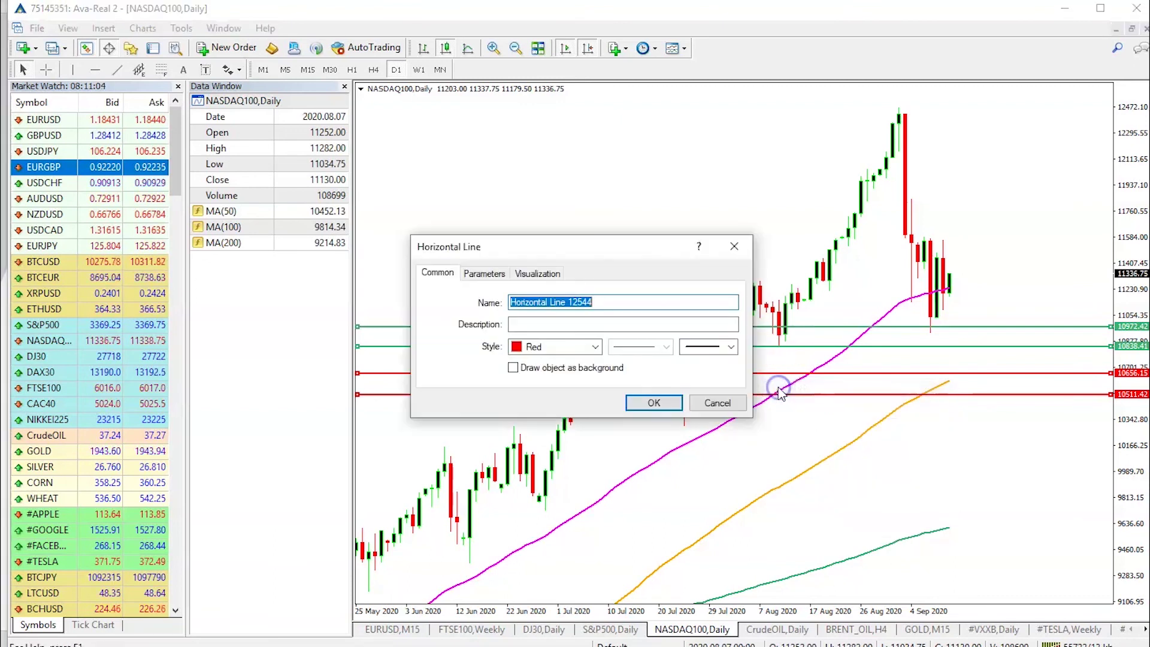
{"action": "left_click", "coordinate": [596, 347]}
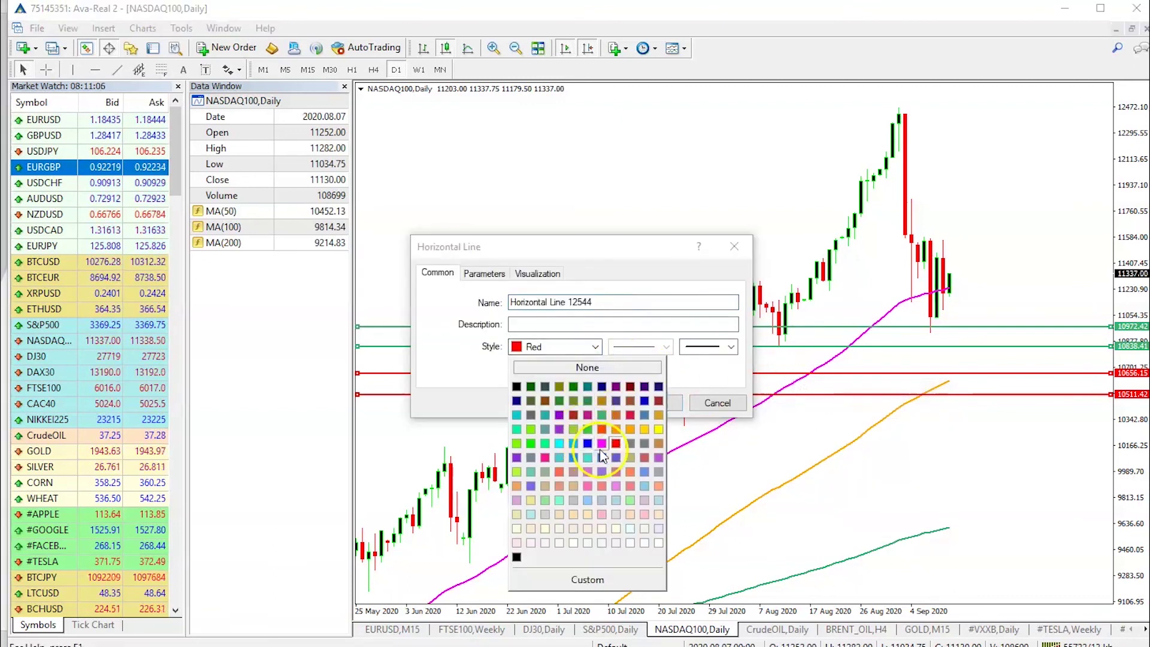
{"action": "left_click", "coordinate": [606, 418]}
{"action": "left_click", "coordinate": [645, 405]}
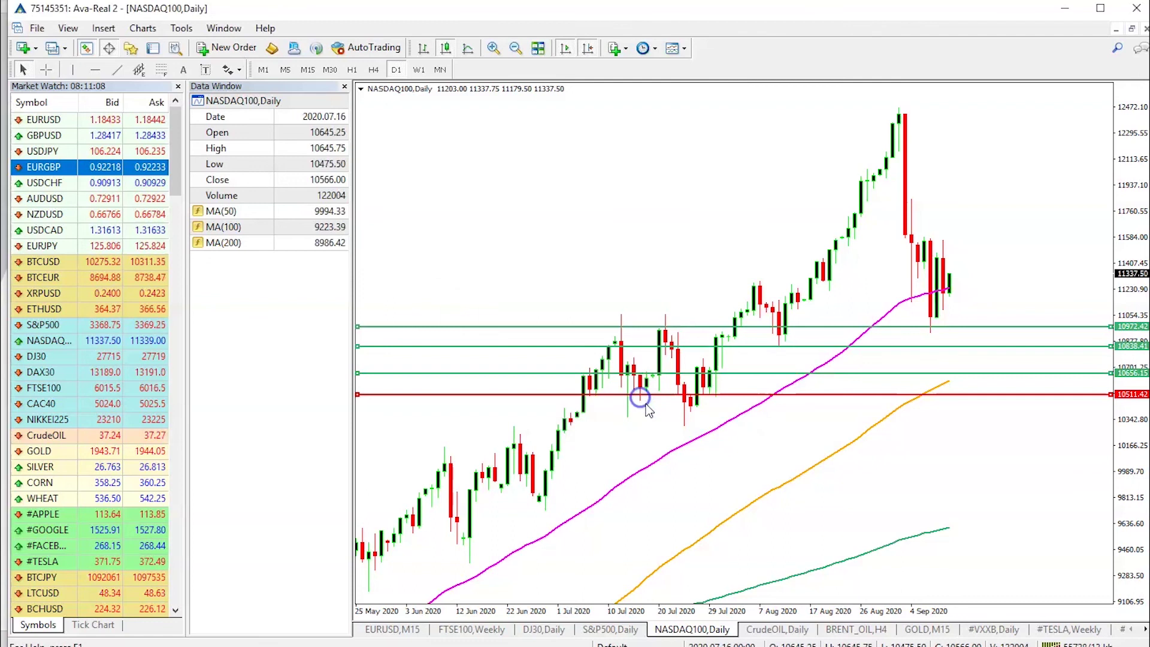
- Set the color of the lowest horizontal support line, at 10511.42, to MediumSeaGreen
{"action": "right_click", "coordinate": [698, 395]}
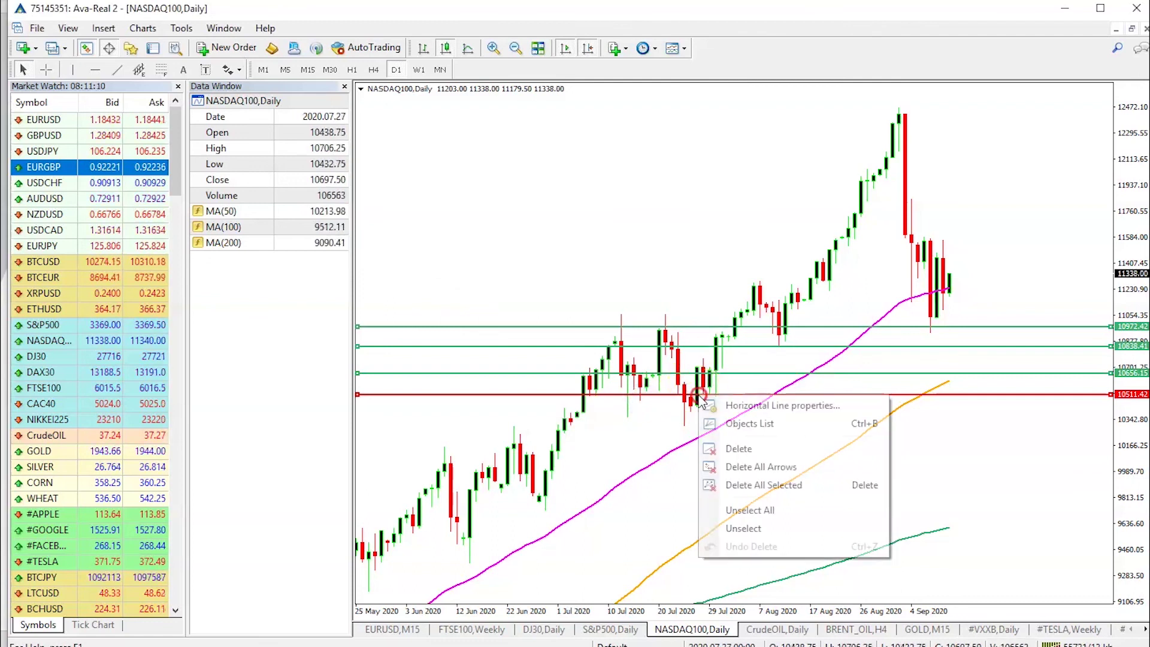
{"action": "left_click", "coordinate": [722, 411]}
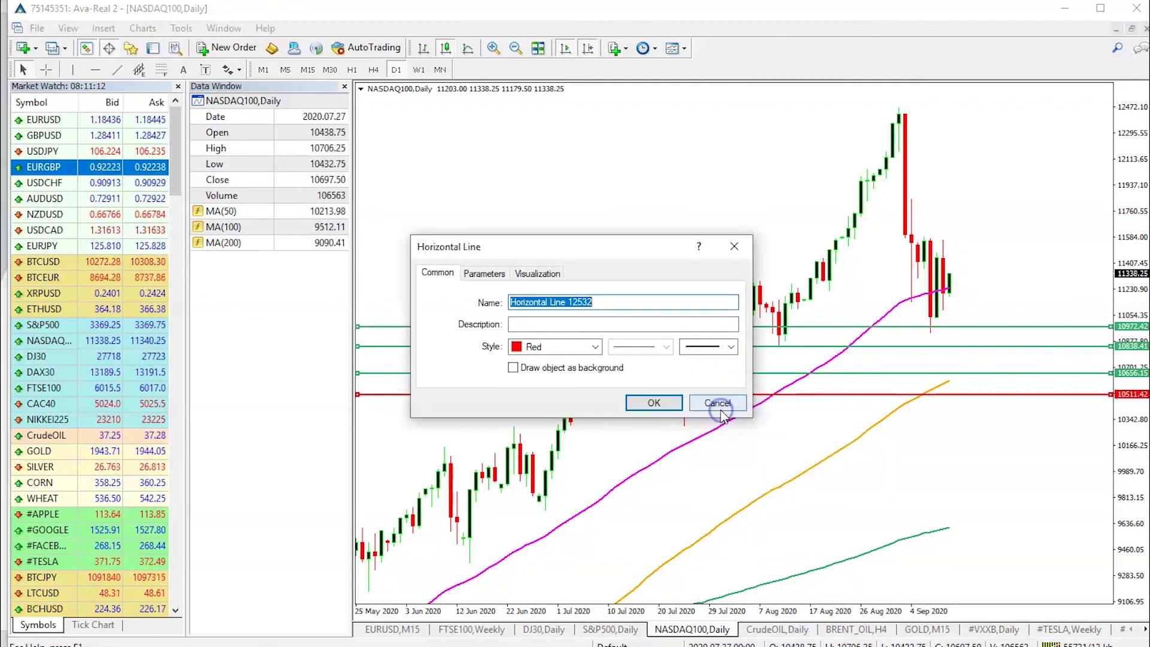
{"action": "left_click", "coordinate": [581, 346]}
{"action": "left_click", "coordinate": [594, 346]}
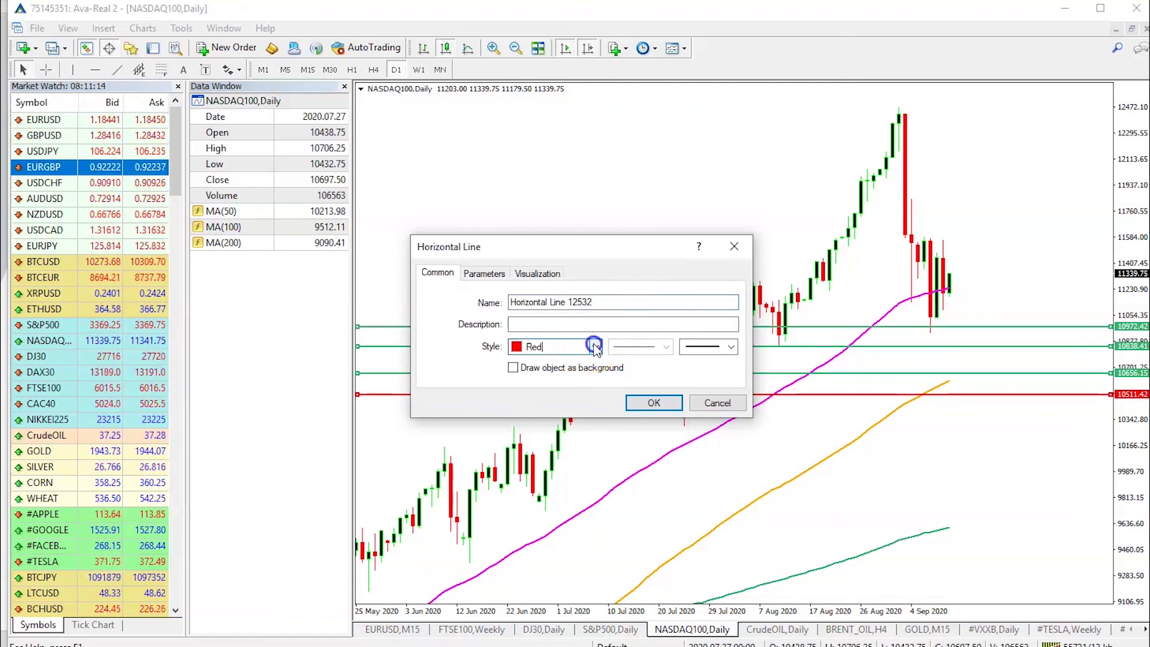
{"action": "left_click", "coordinate": [604, 415]}
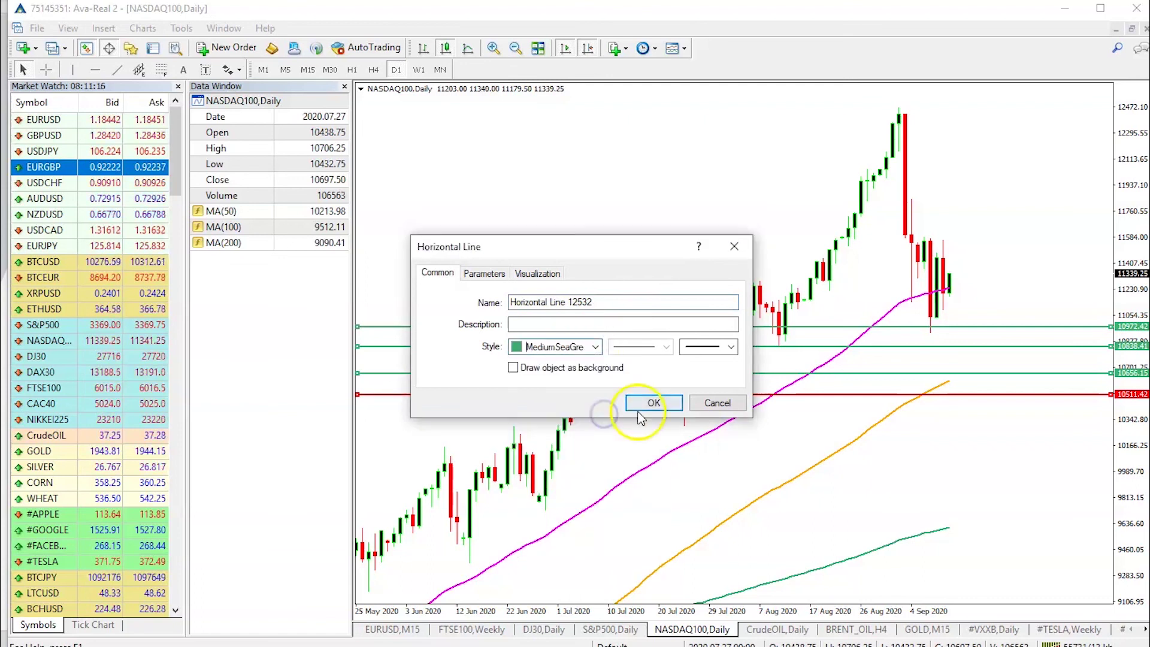
{"action": "left_click", "coordinate": [652, 403]}
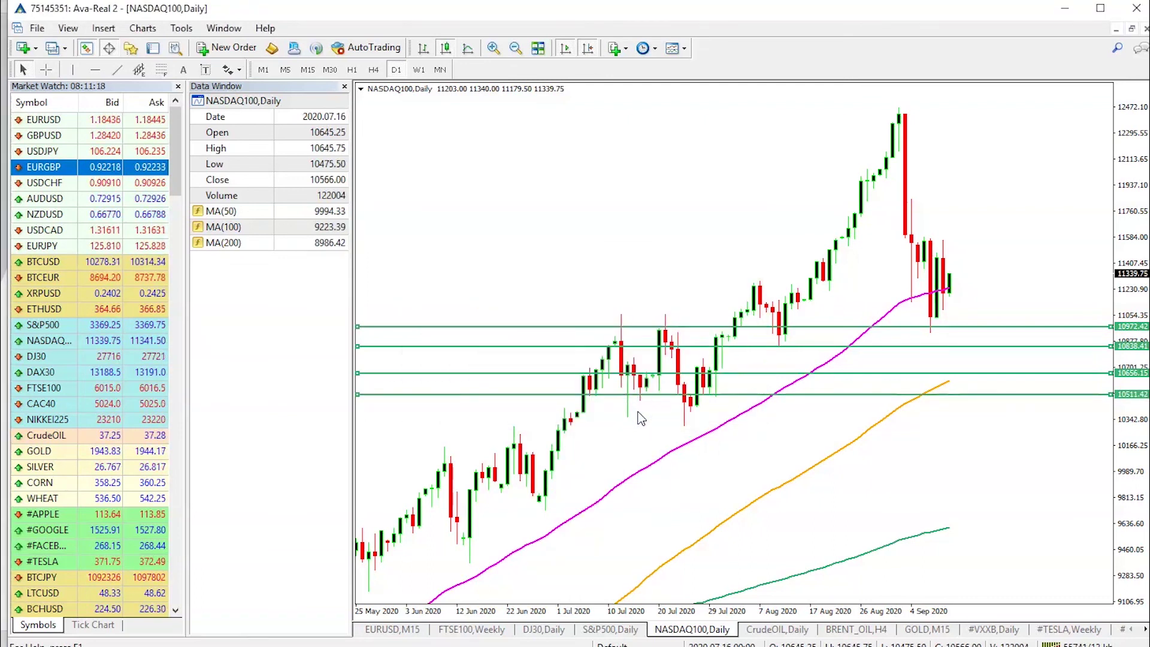